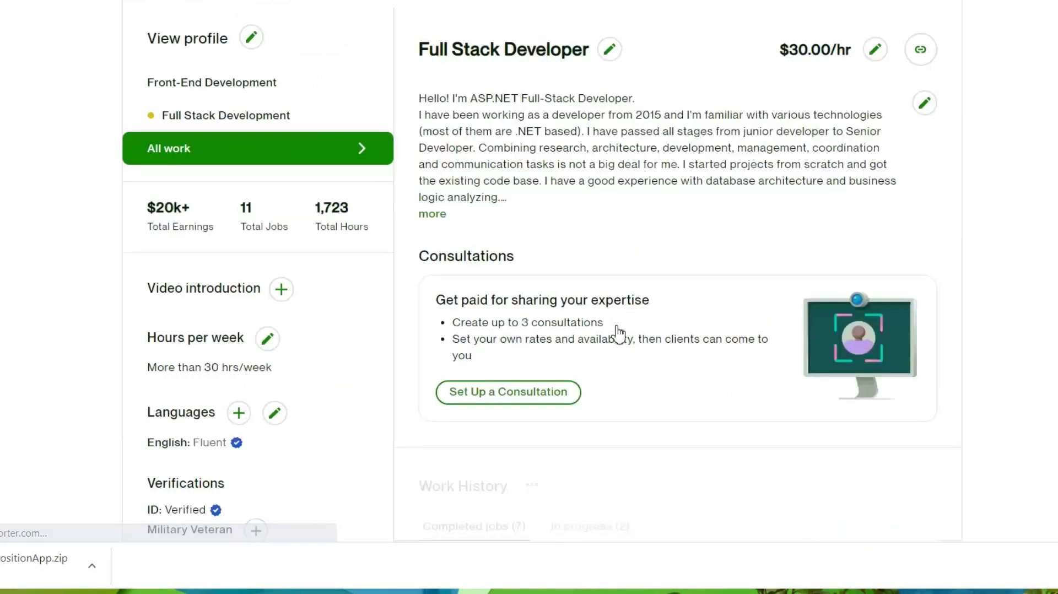
- Show the two In progress jobs in the profile's Work History and scroll through them
scroll(618, 337, "down", 1)
scroll(618, 344, "down", 3)
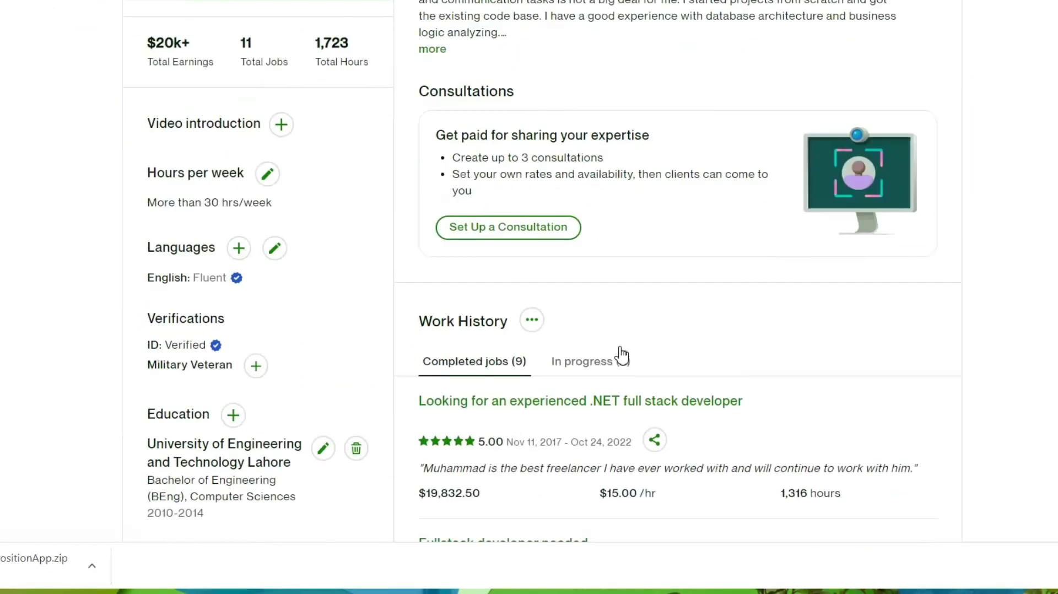
left_click(621, 363)
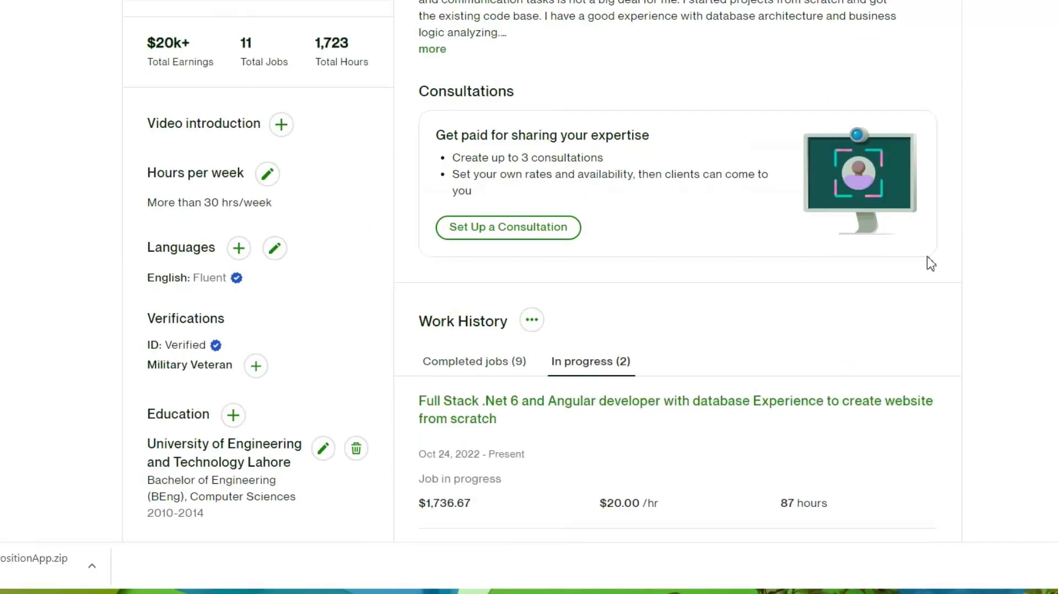
scroll(553, 270, "down", 3)
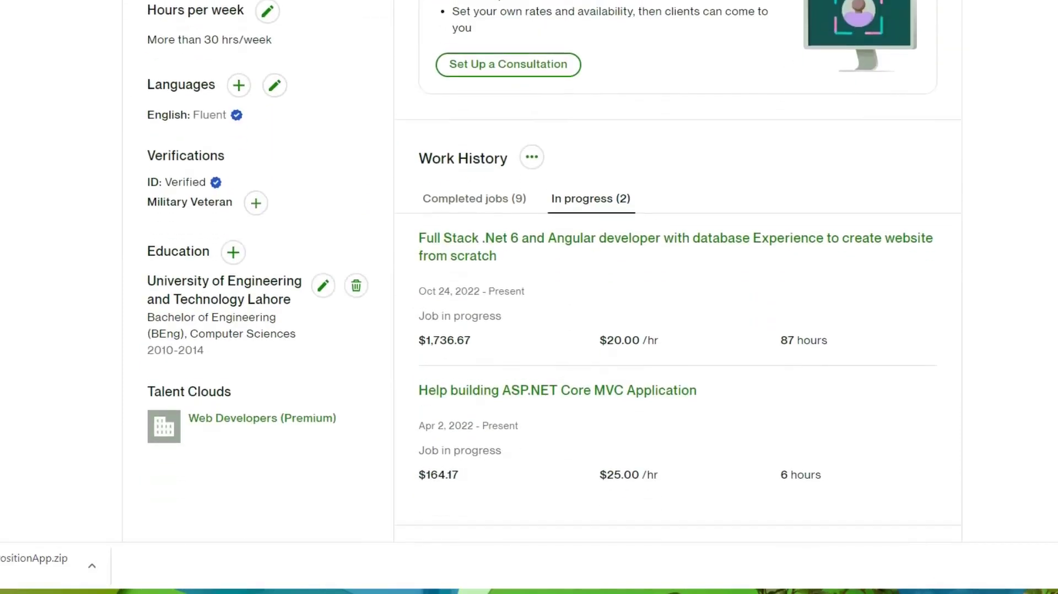
scroll(554, 270, "up", 7)
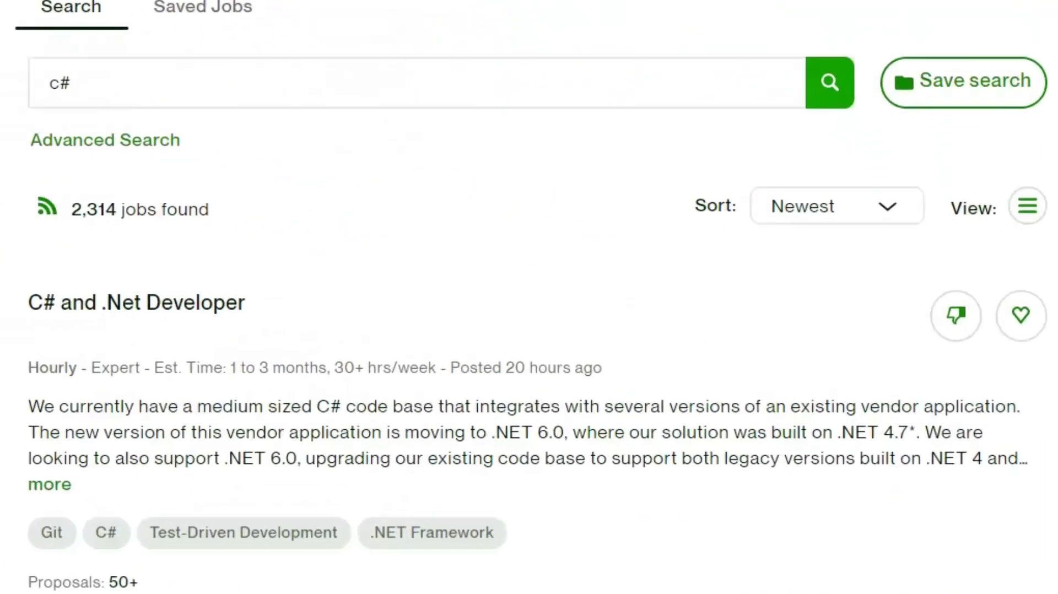
- Open the C# and .Net Developer posting and select its description through the last requirement bullet
scroll(790, 54, "down", 3)
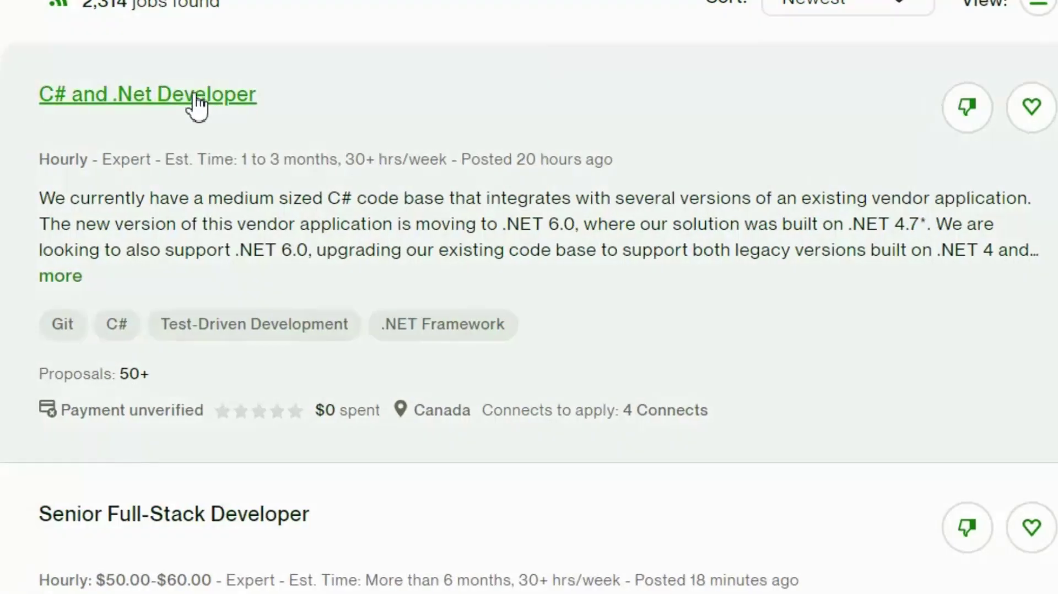
left_click(196, 105)
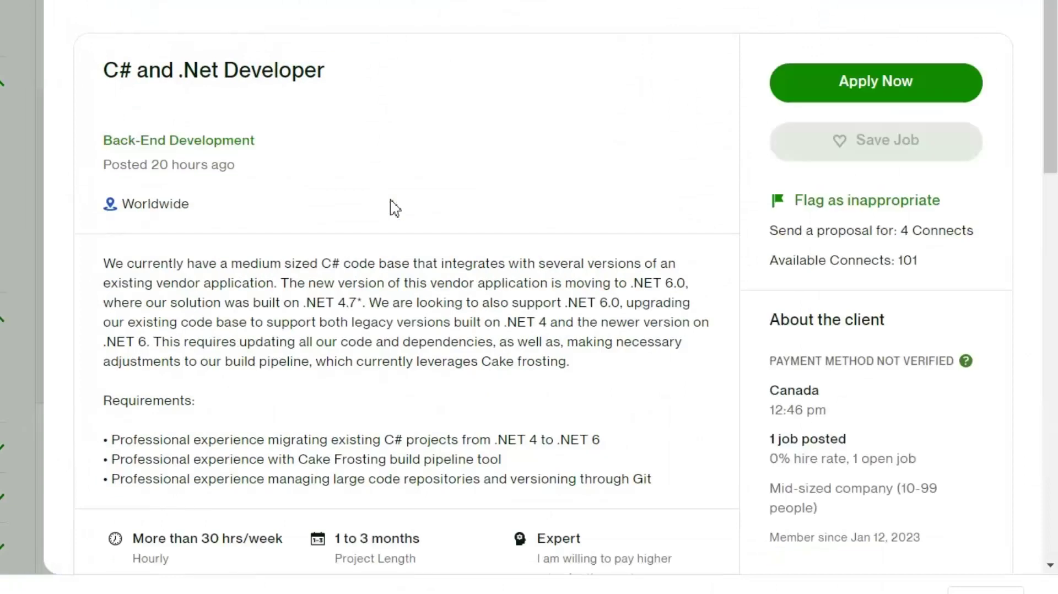
scroll(395, 208, "down", 2)
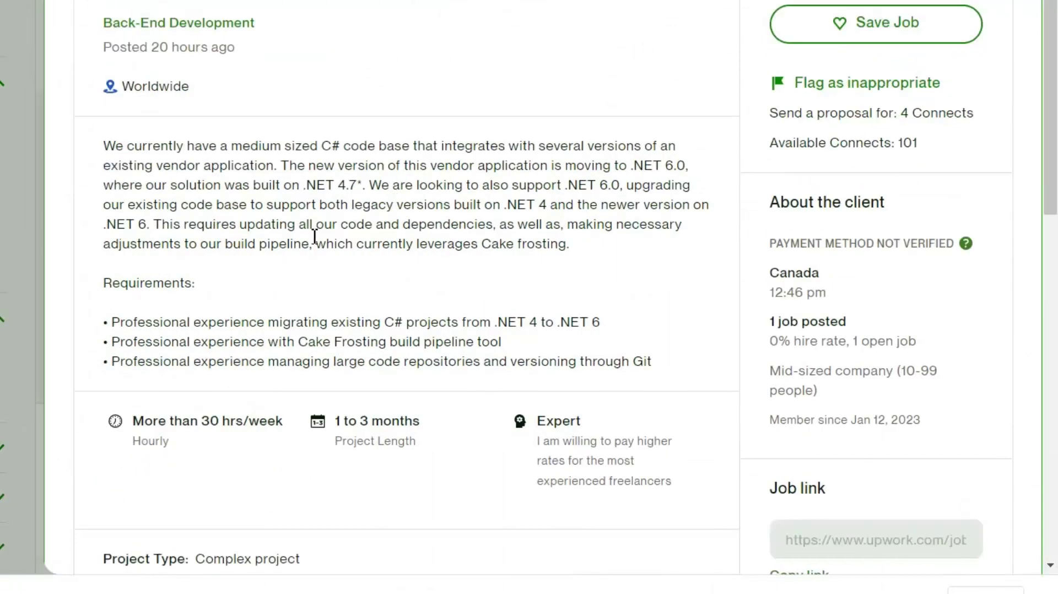
left_click_drag(107, 148, 662, 365)
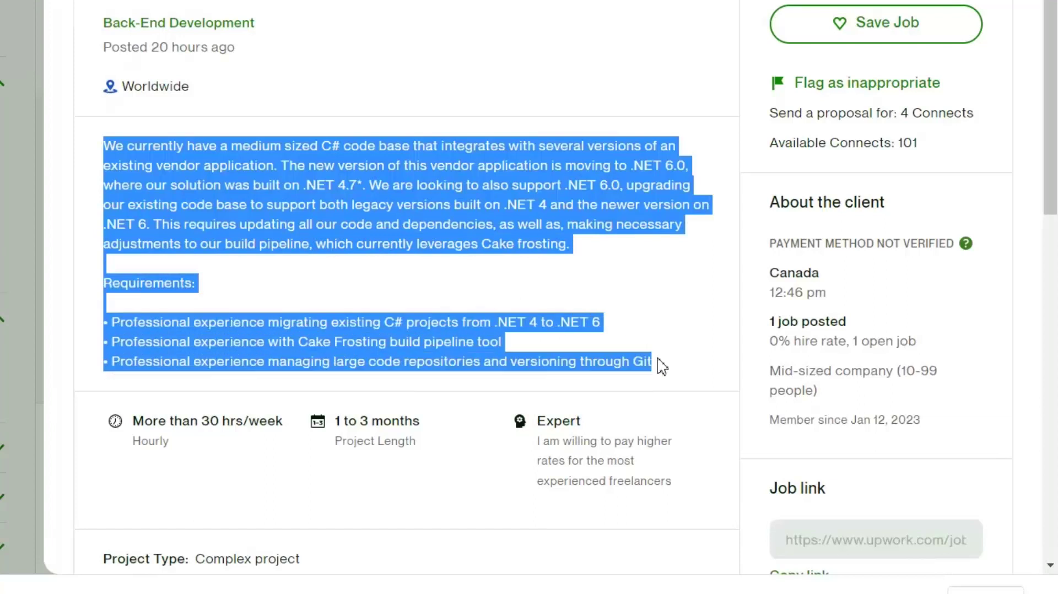
- Paste the copied C# job description into ChatGPT and send it
key("ctrl+c")
key("alt+Tab")
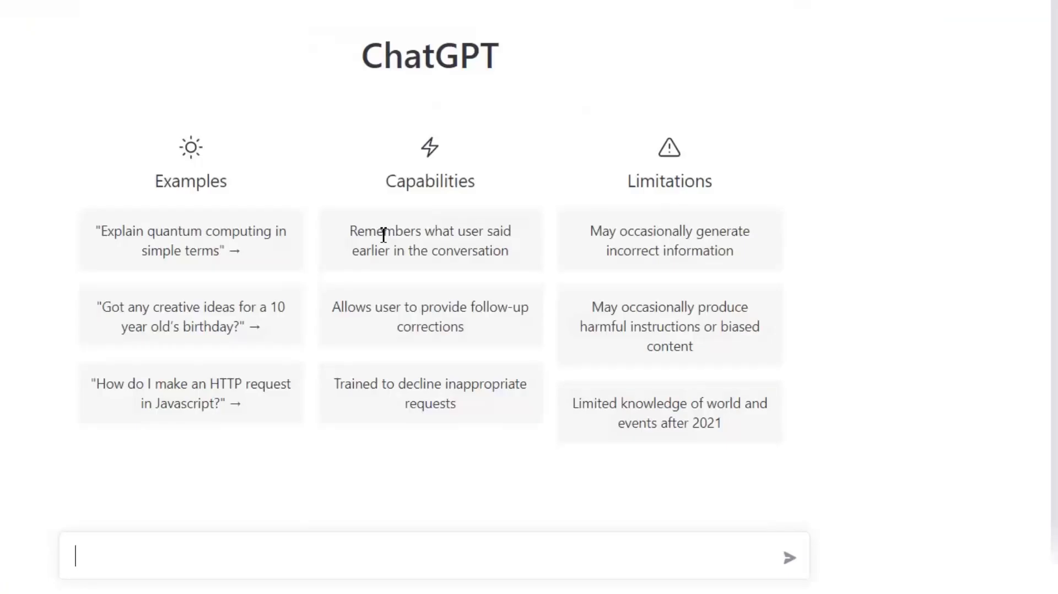
key("ctrl+v")
key("Return")
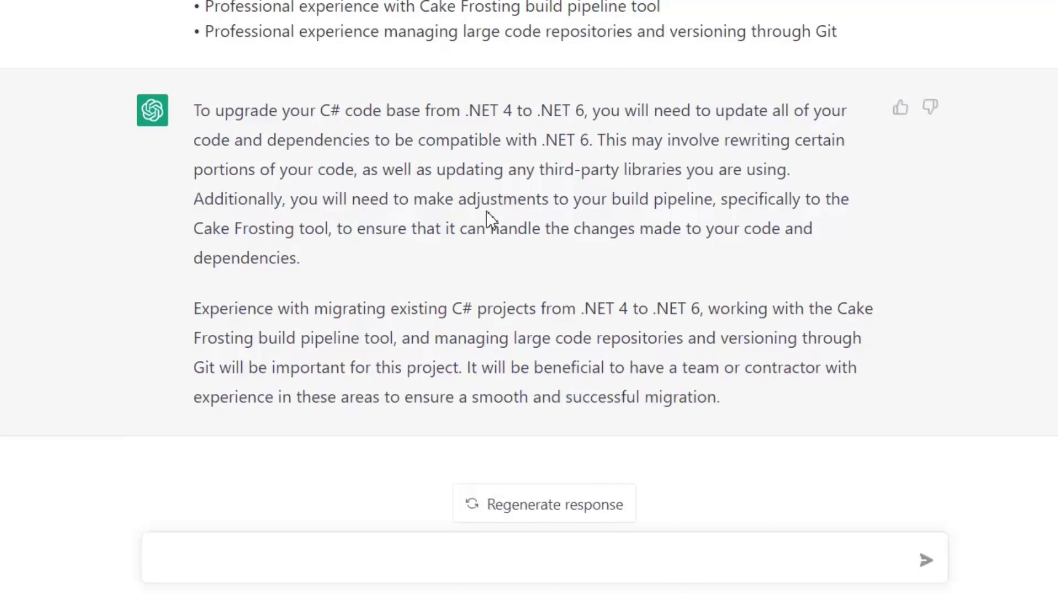
- Start a prompt asking for a proposal, citing over 7 years of development experience
type("write a proposal for me.")
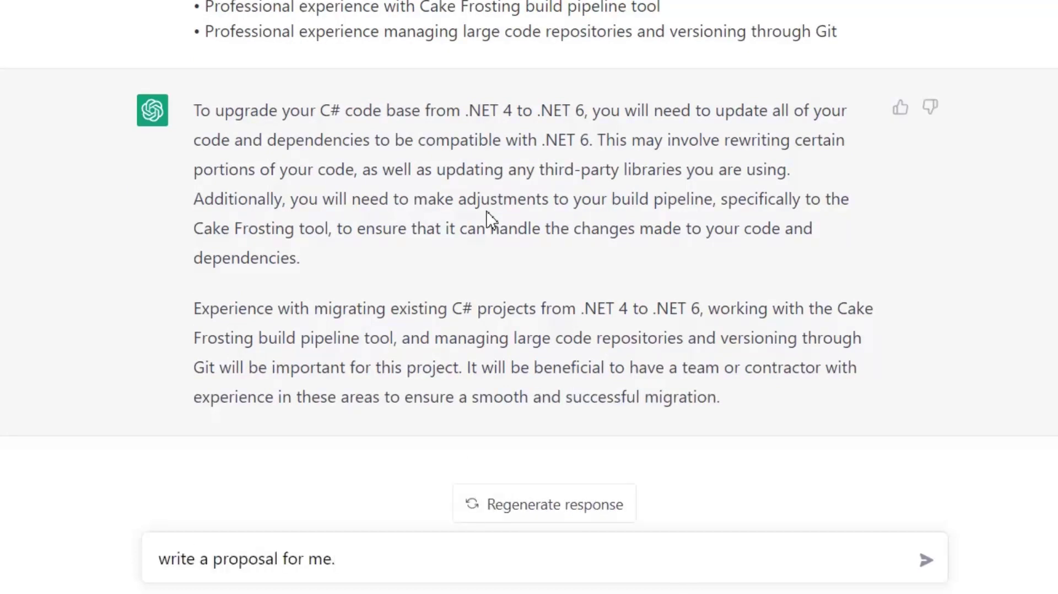
type(" il h")
key("BackSpace")
key("BackSpace")
key("BackSpace")
key("BackSpace")
type("I have over")
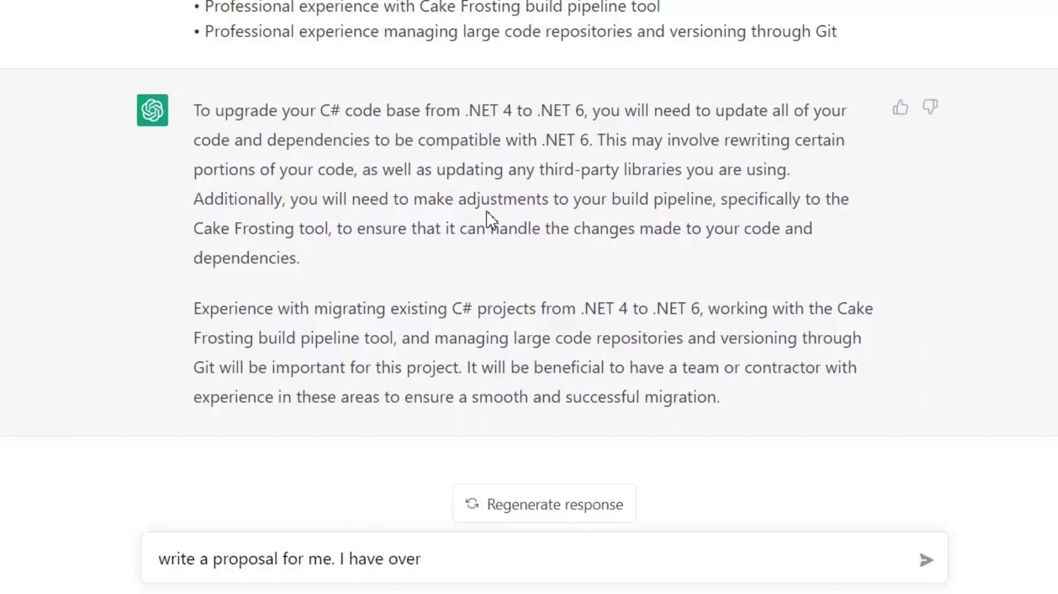
type(" 7 years of developement ex")
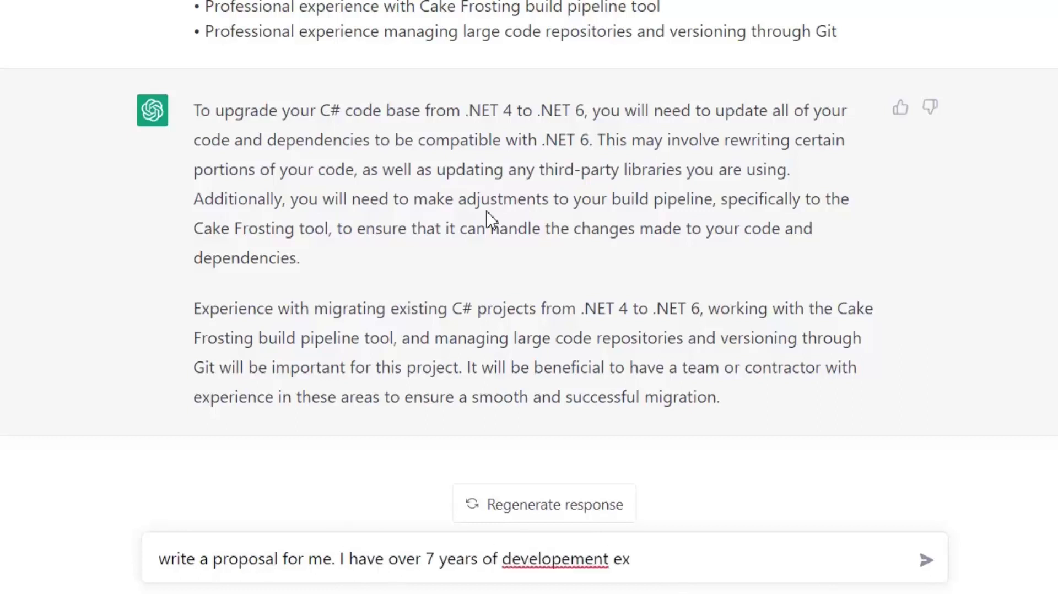
left_click(571, 552)
key("BackSpace")
type("perie")
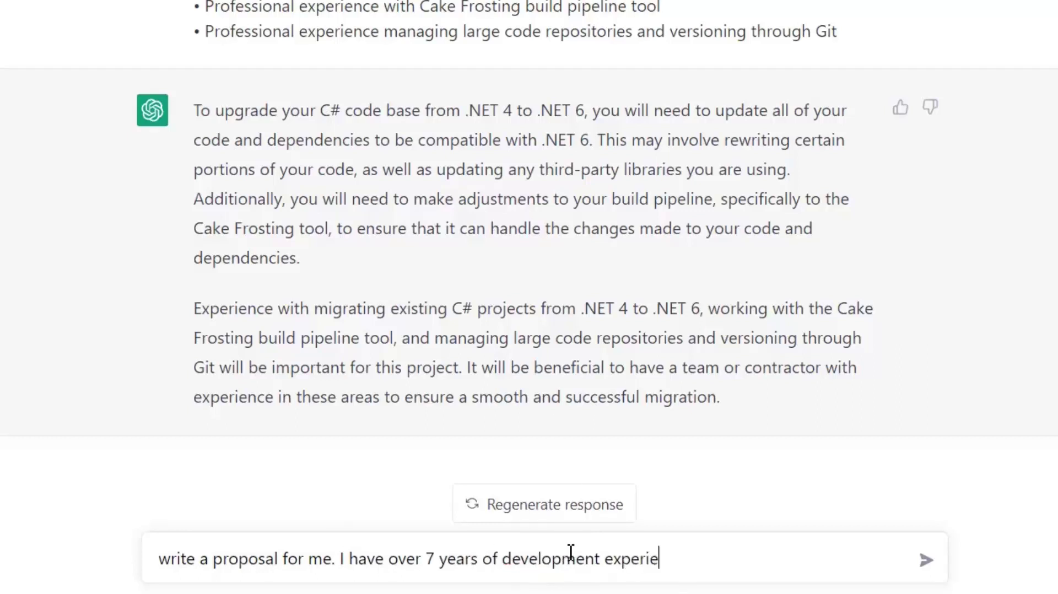
type("nce and i have worked wb")
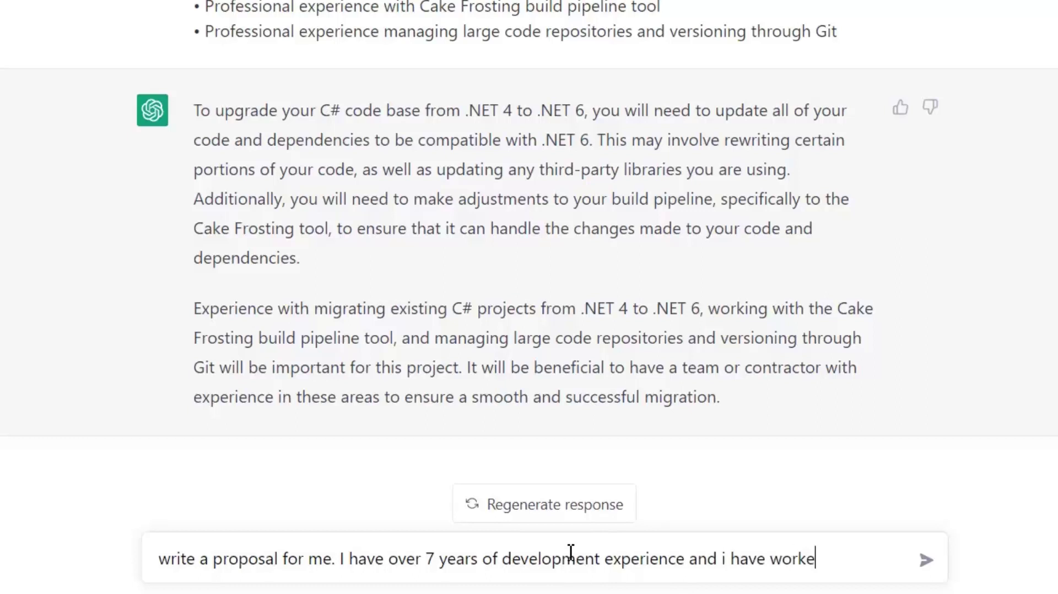
key("BackSpace")
type("ith ang")
key("BackSpace")
key("BackSpace")
key("BackSpace")
- Add .NET 4/.NET 6 migration experience, greeting and ending notes, and a ~300-word length
type(".ne")
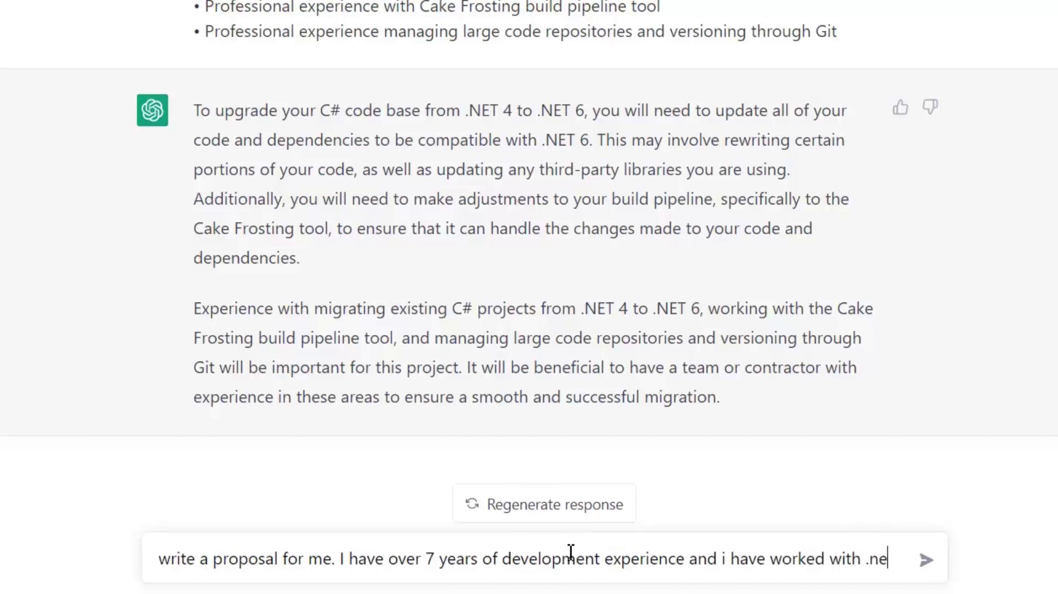
type("t 4 and .net 6.")
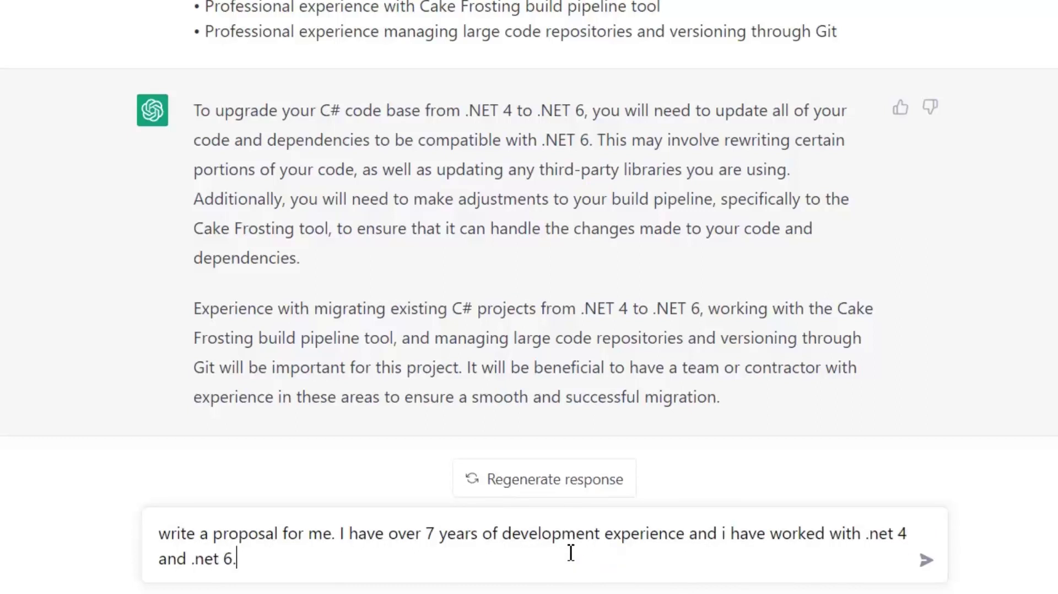
type(" I have previous worked on same kind of mingration p")
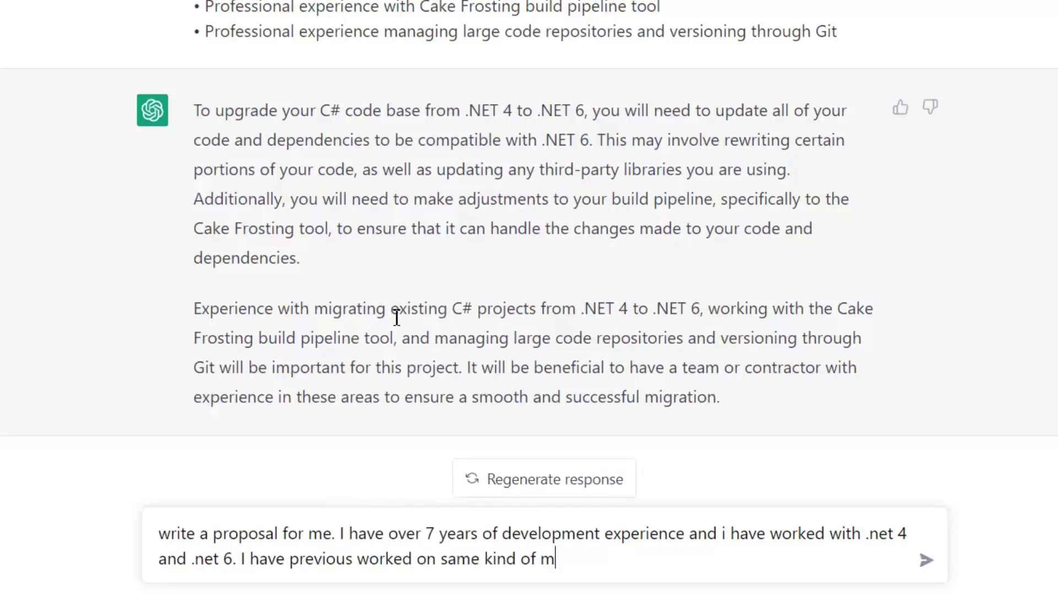
right_click(580, 559)
left_click(654, 275)
type("roject")
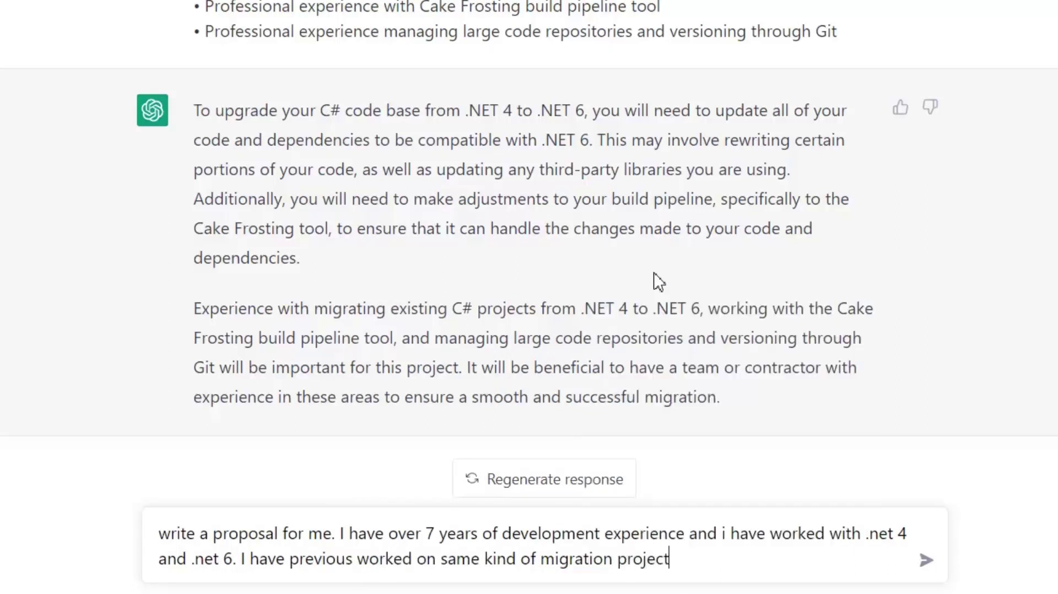
type(". the proposal should have ")
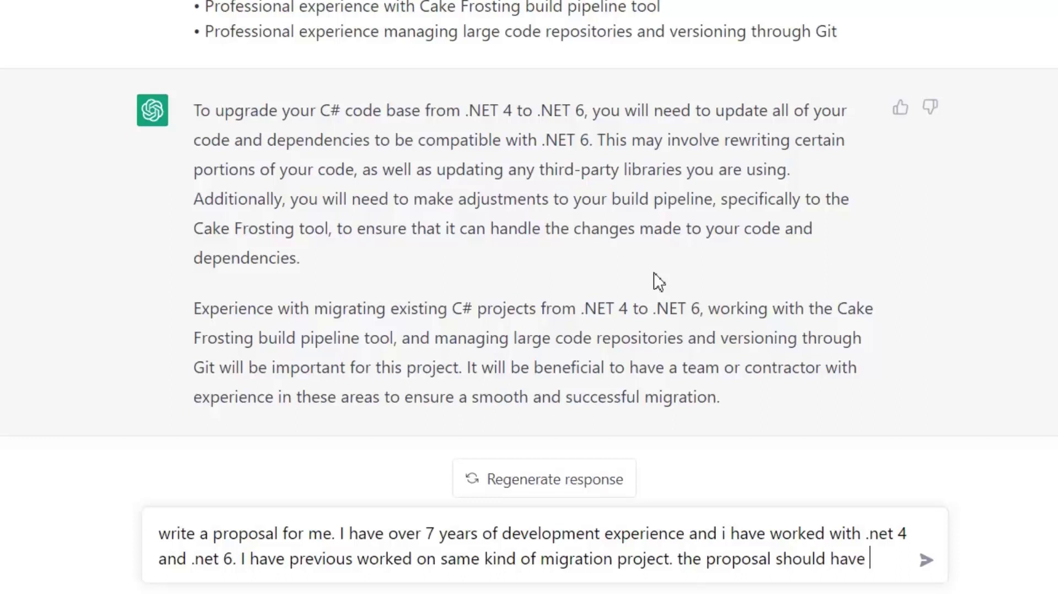
type("greeting and ending notes")
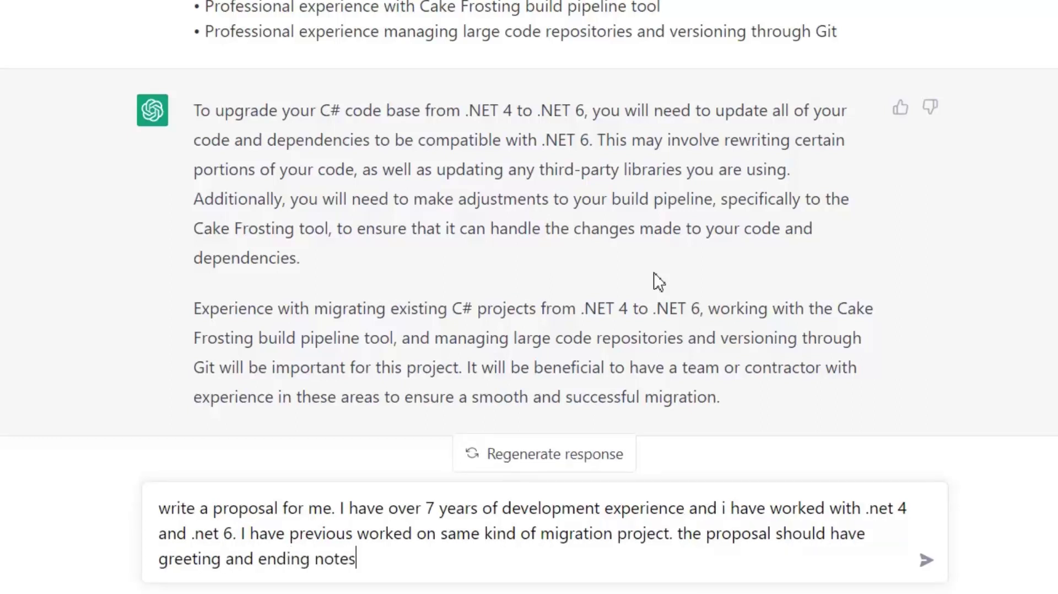
type(". it sh")
key("BackSpace")
type("should be arround ")
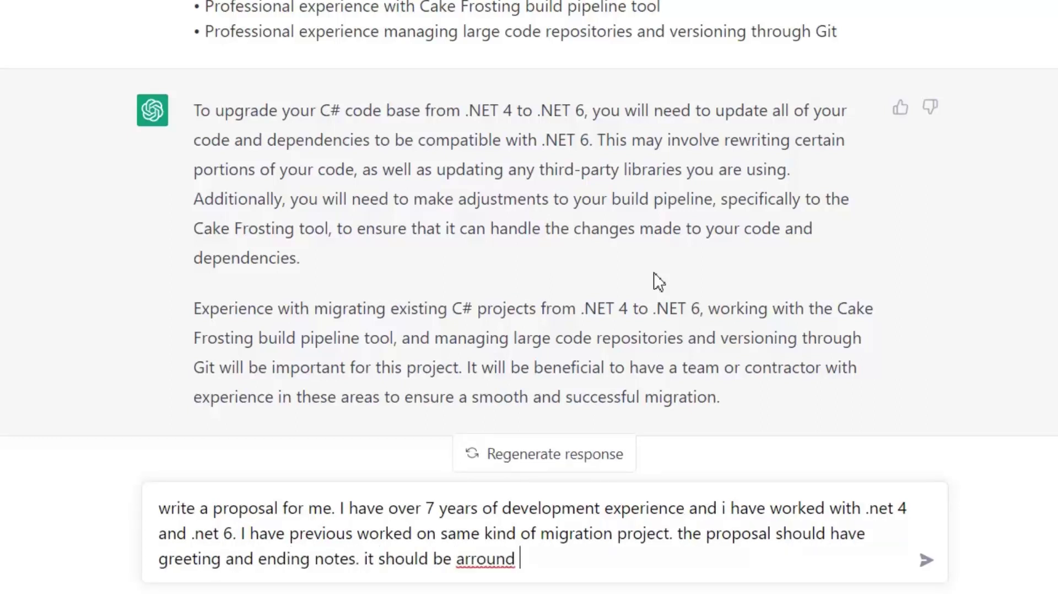
type("300 orrds")
- Send the proposal request, then ask ChatGPT to 'make it 200 words only'
key("Return")
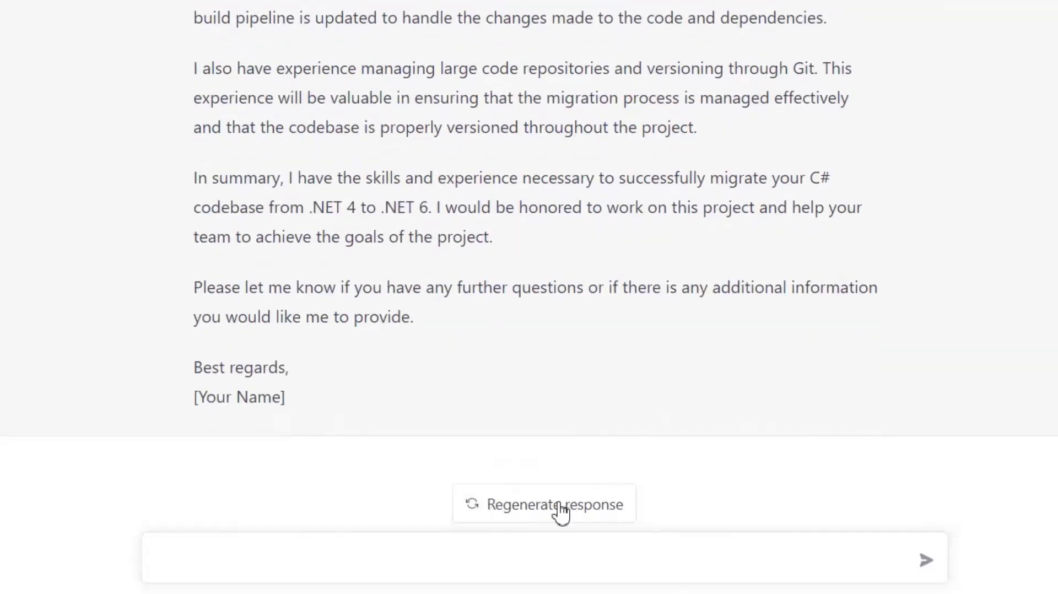
type("make it 200 workds")
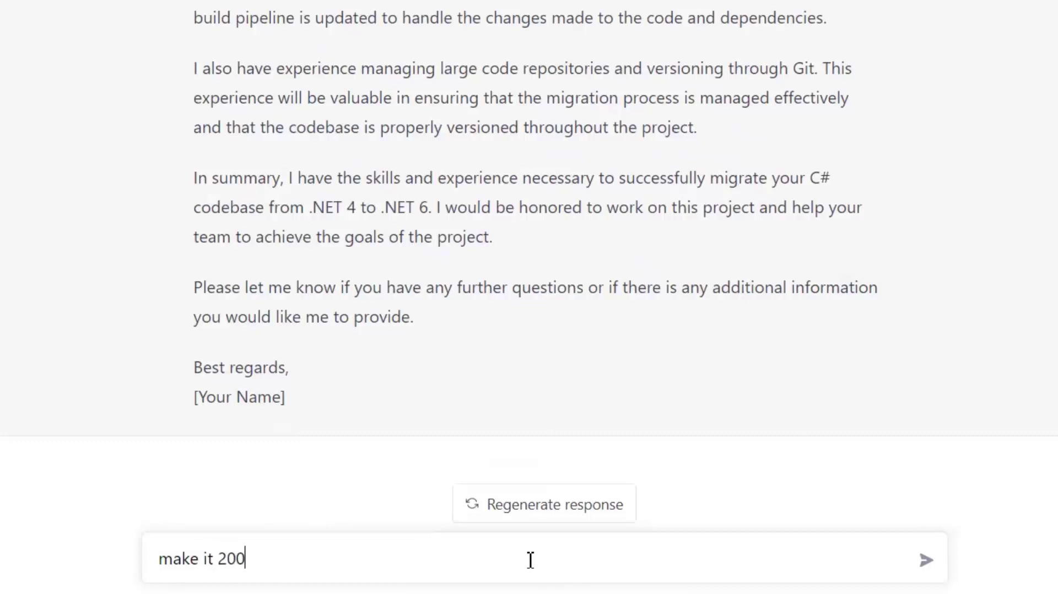
key("BackSpace")
key("BackSpace")
key("BackSpace")
type("ds only")
key("Return")
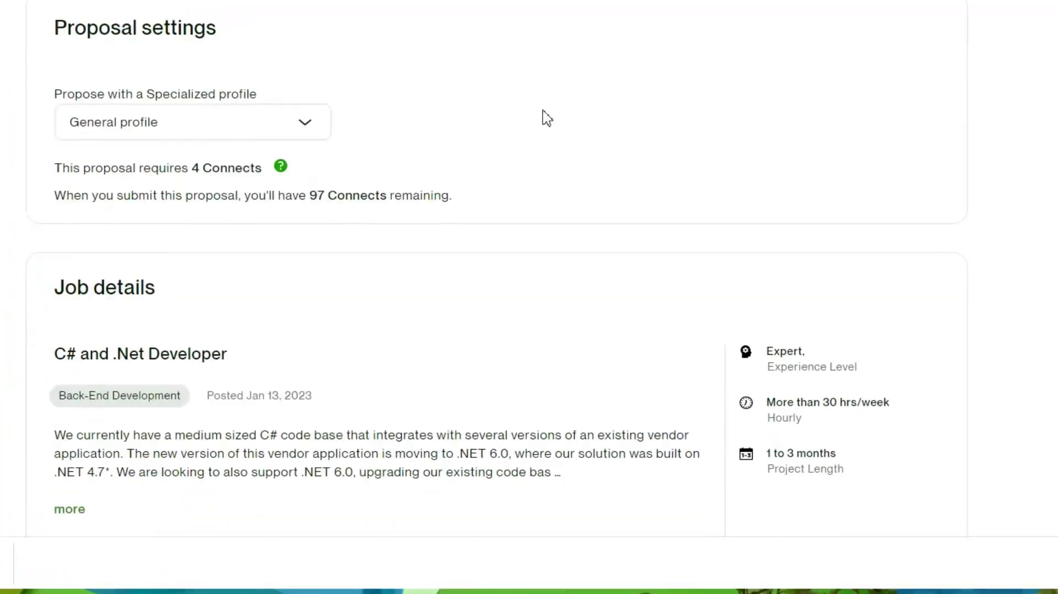
- Scroll the Upwork proposal form past the $30.00 hourly rate to the empty Cover Letter box
scroll(543, 116, "down", 14)
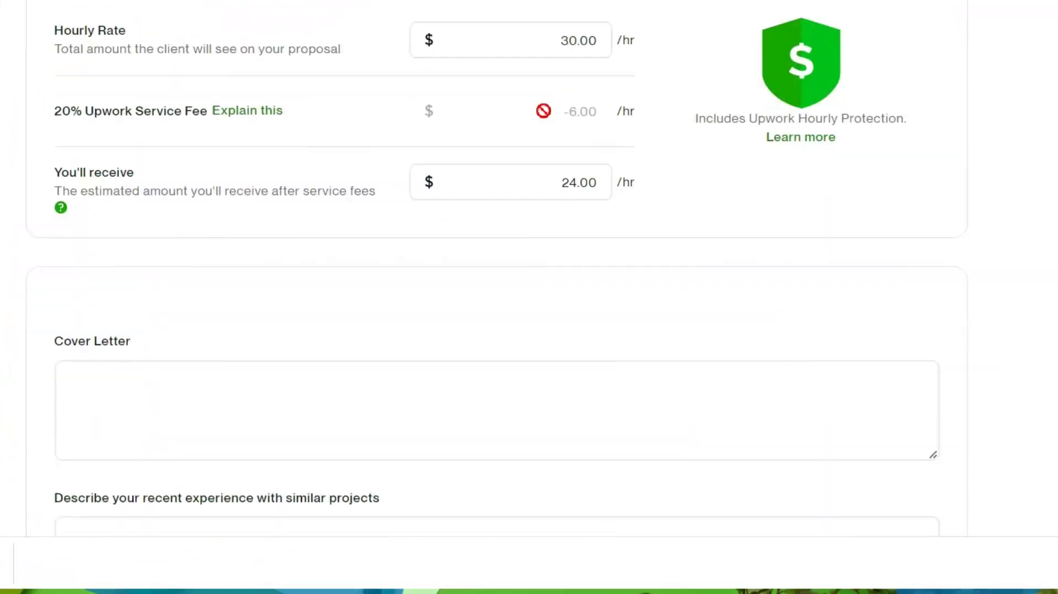
scroll(601, 102, "down", 5)
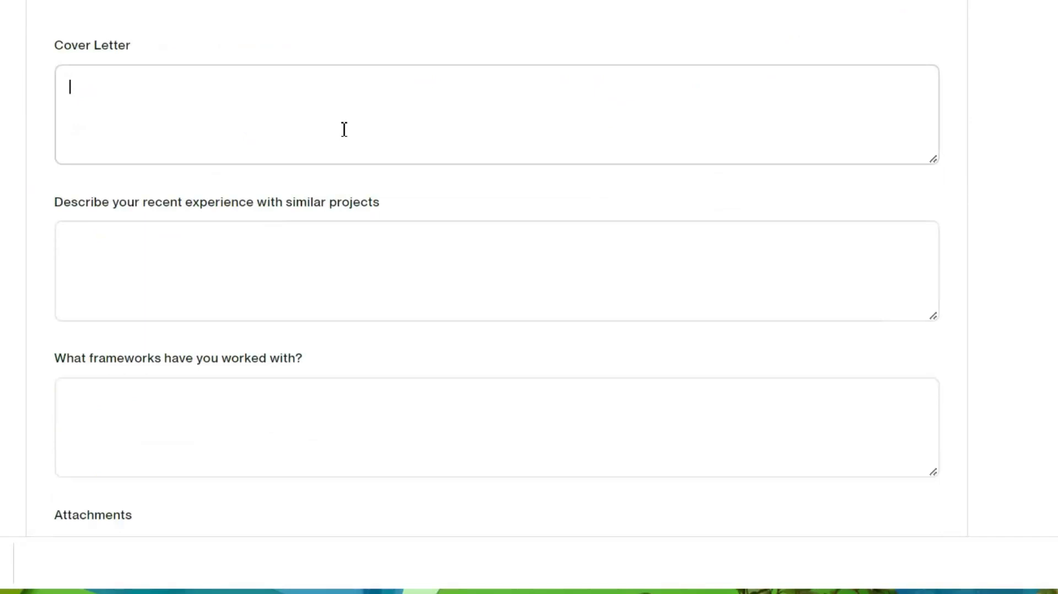
- Paste the ChatGPT migration proposal into Cover Letter and remove stray text before 'Hi,'
key("ctrl+v")
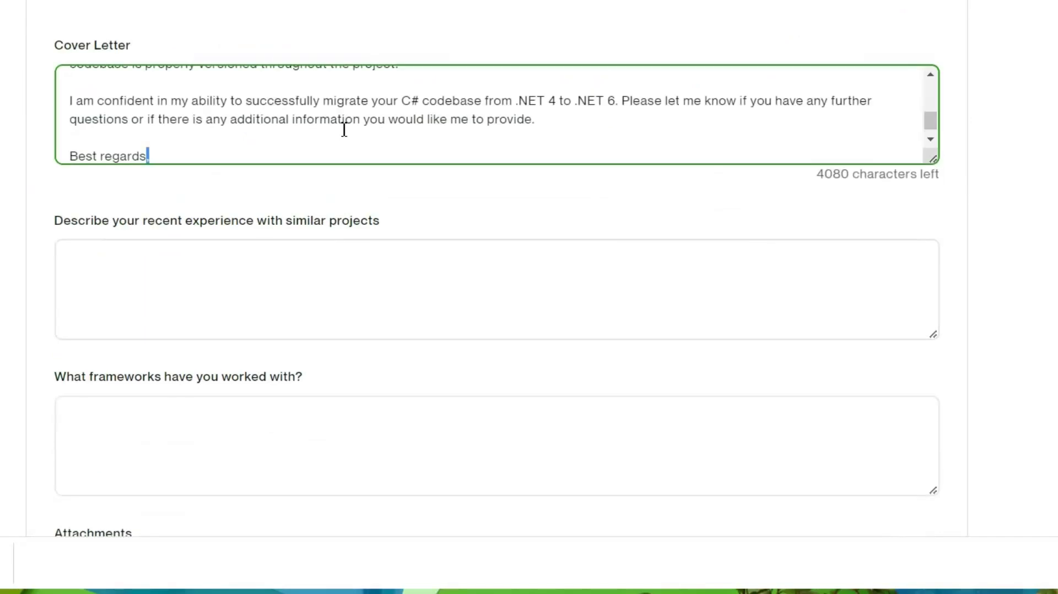
key("ctrl+Home")
key("BackSpace")
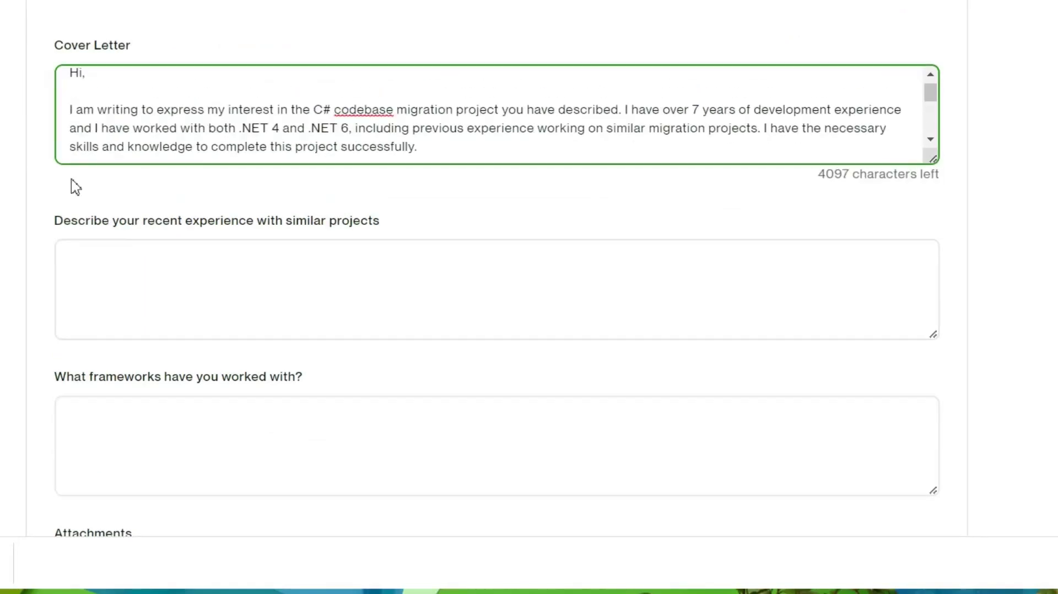
scroll(496, 298, "down", 3)
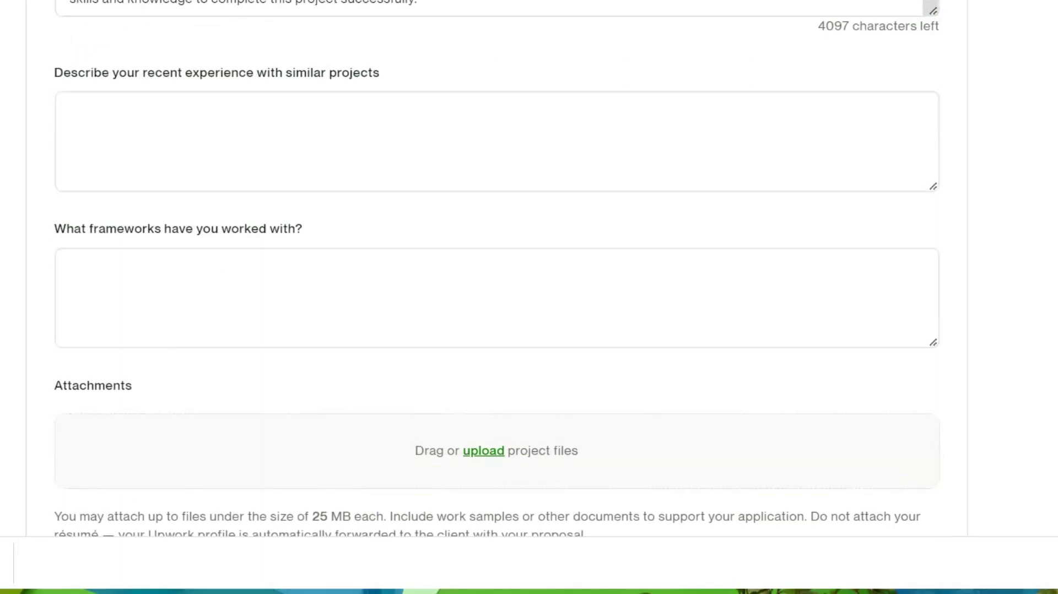
- Select the wording of the 'Describe your recent experience' question
left_click(157, 140)
key("alt+Tab")
key("alt+Tab")
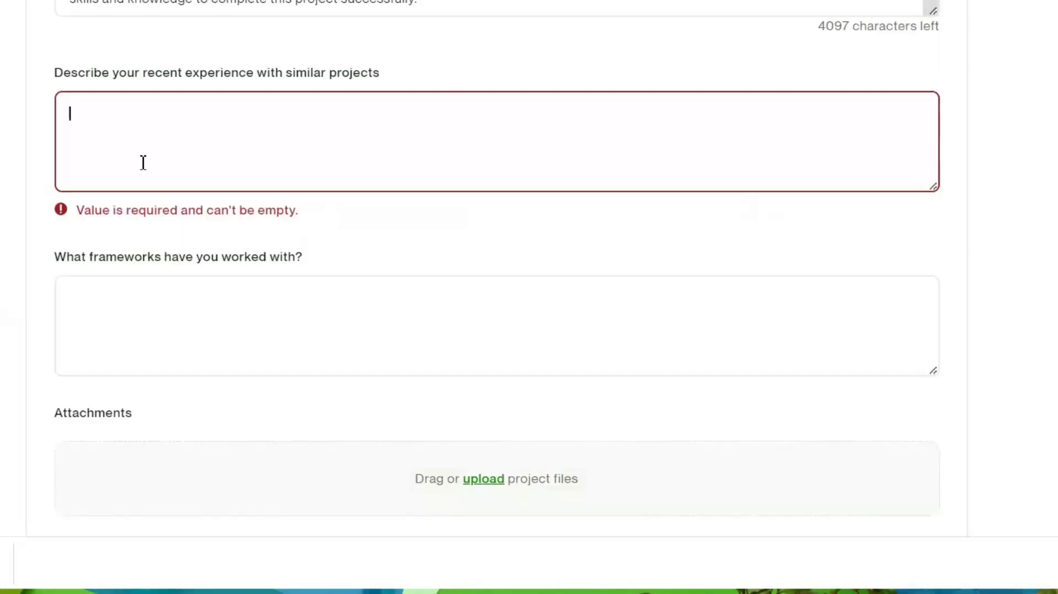
triple_click(199, 71)
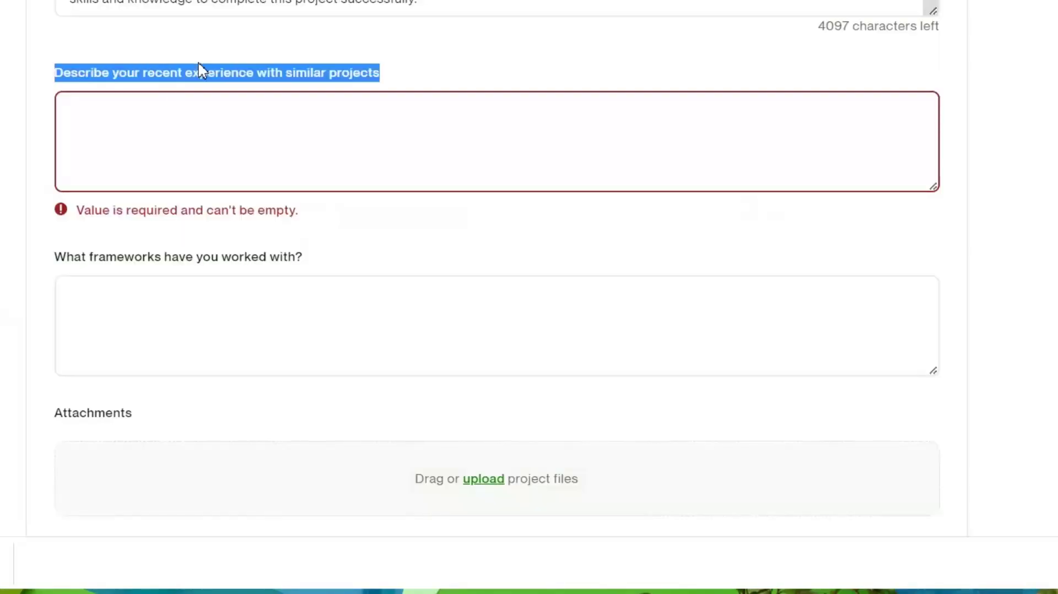
- Have ChatGPT write an experience reply citing migrations for two previous clients and copy its paragraphs
key("alt+Tab")
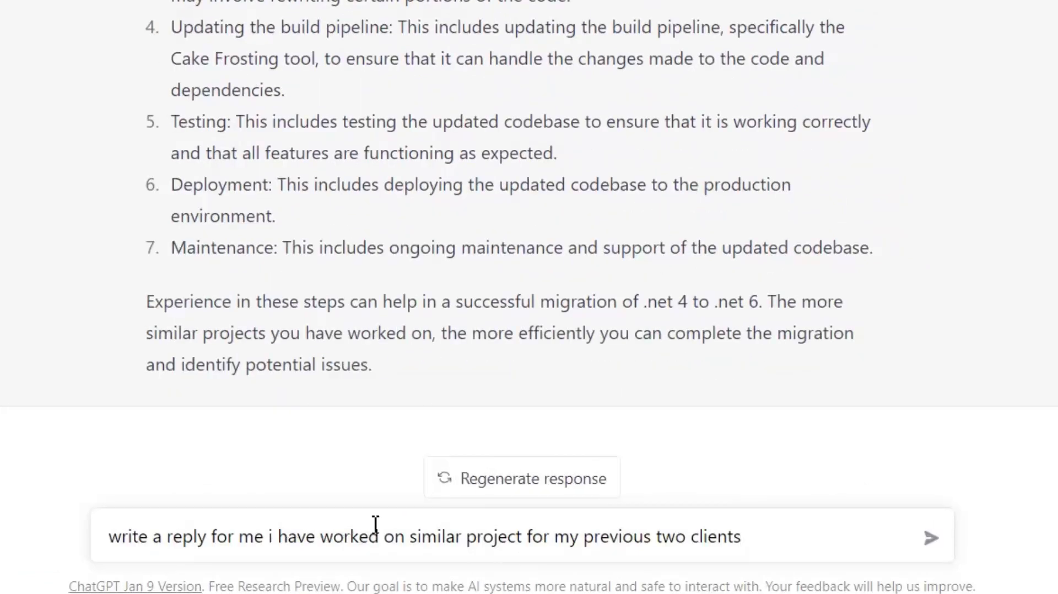
key("Return")
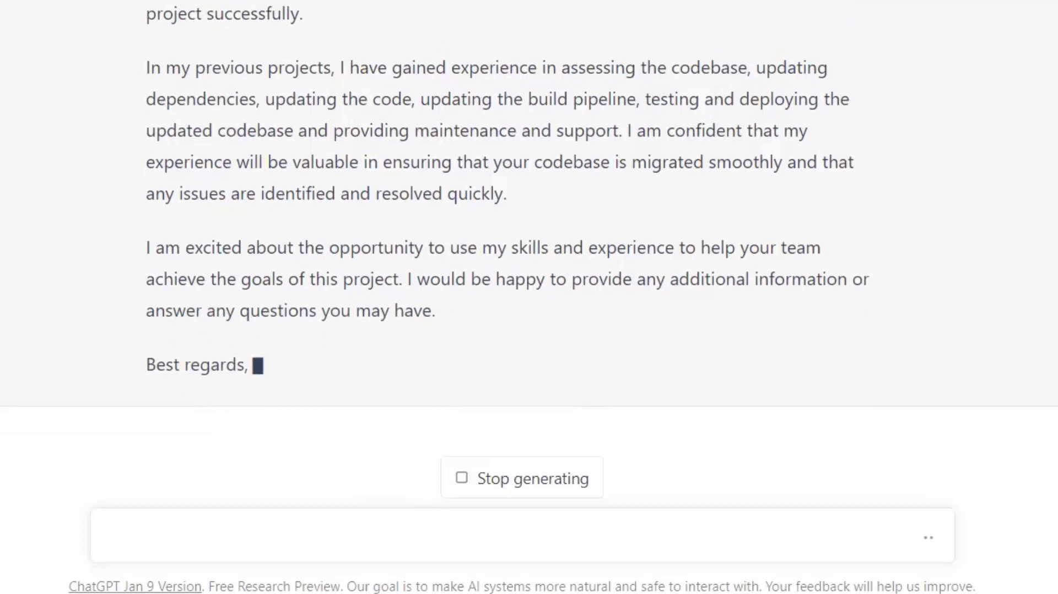
left_click_drag(832, 27, 764, 440)
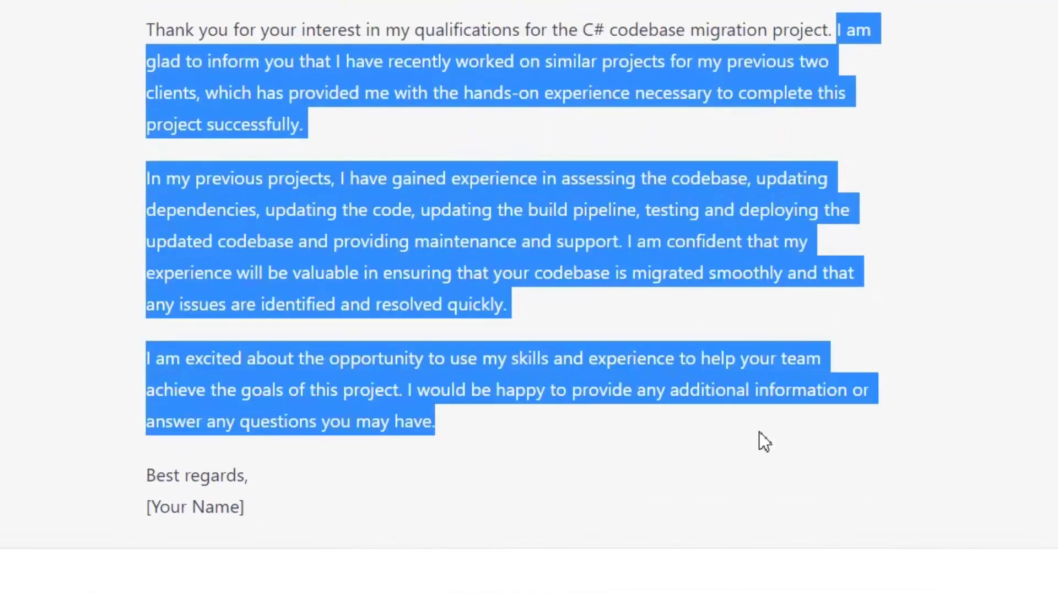
key("alt+Tab")
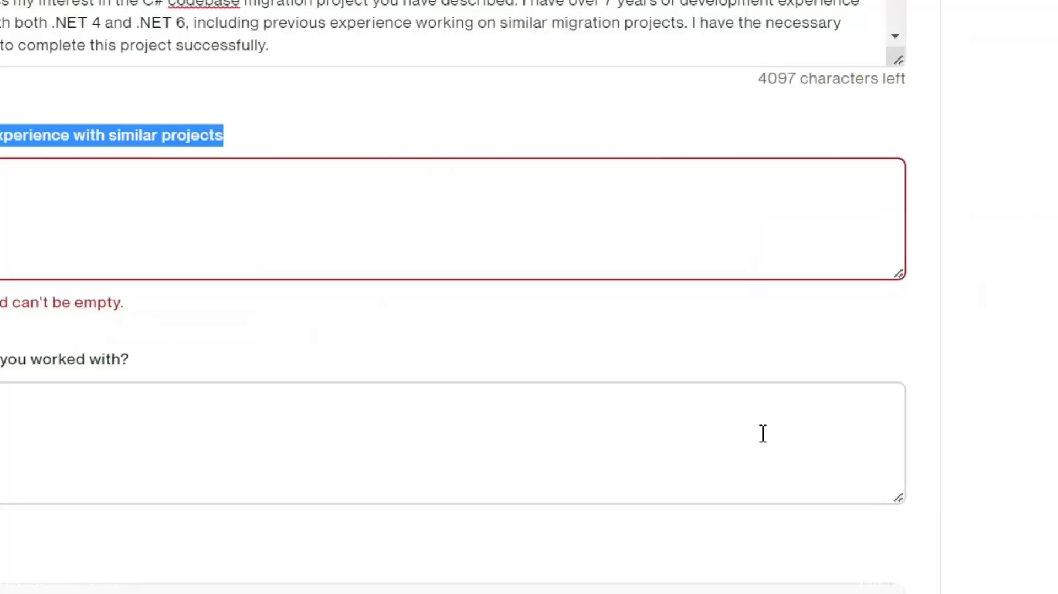
- Paste the ChatGPT reply as the recent-experience answer
left_click(172, 213)
key("ctrl+v")
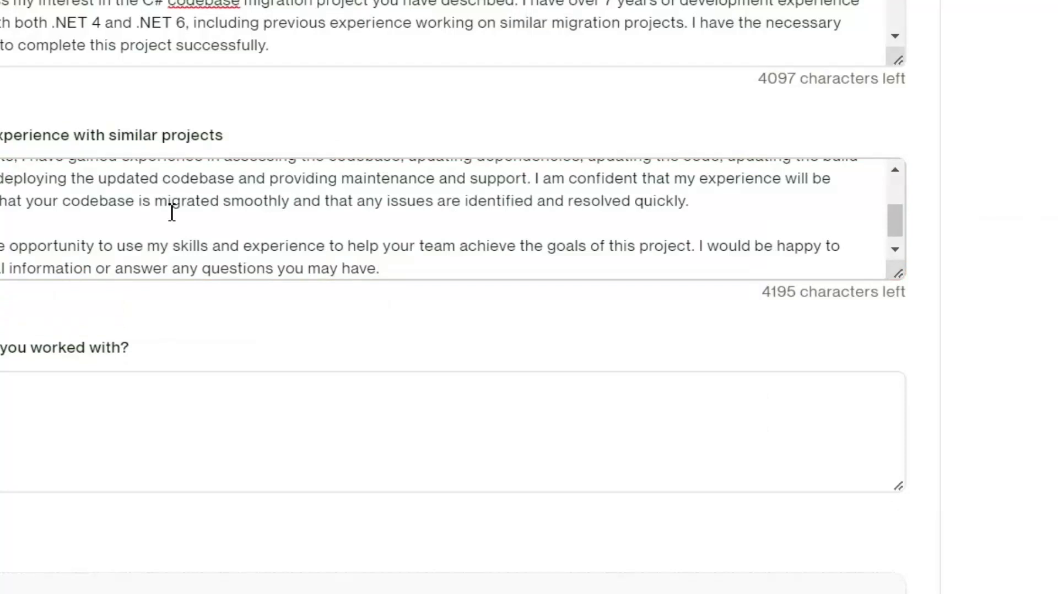
key("Up")
scroll(172, 213, "up", 5)
scroll(441, 220, "down", 5)
- Begin the frameworks answer with 'Angular,' on its own line
left_click(1, 466)
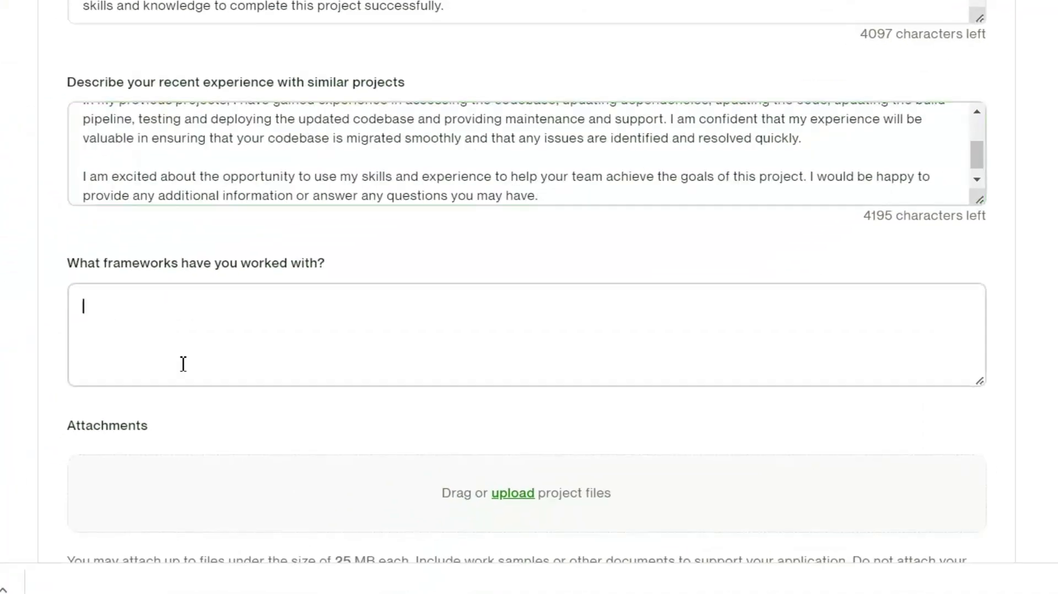
key("alt+Tab")
left_click(465, 537)
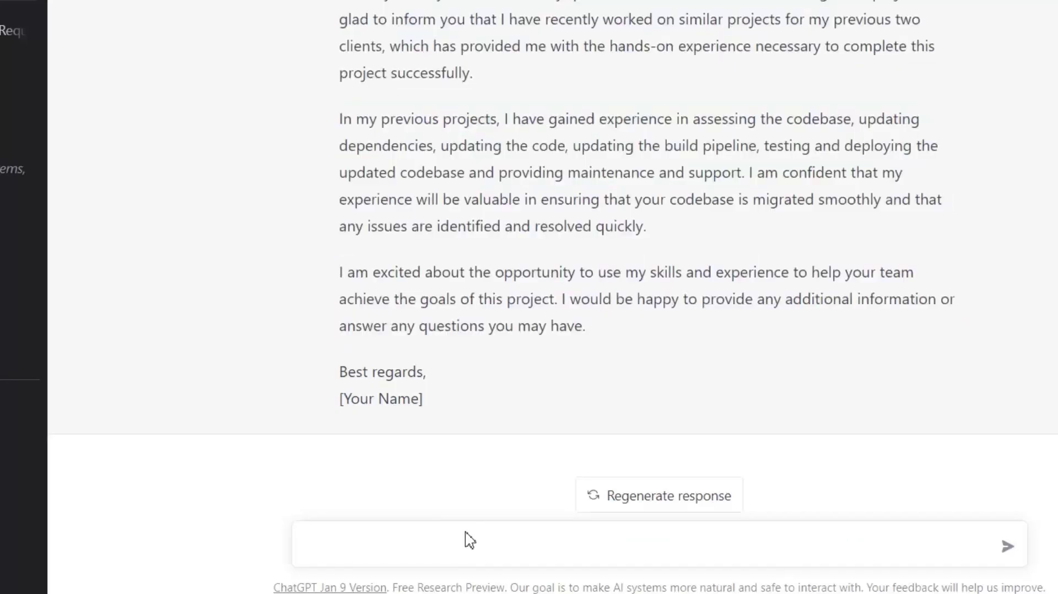
key("alt+Tab")
type("Angular N")
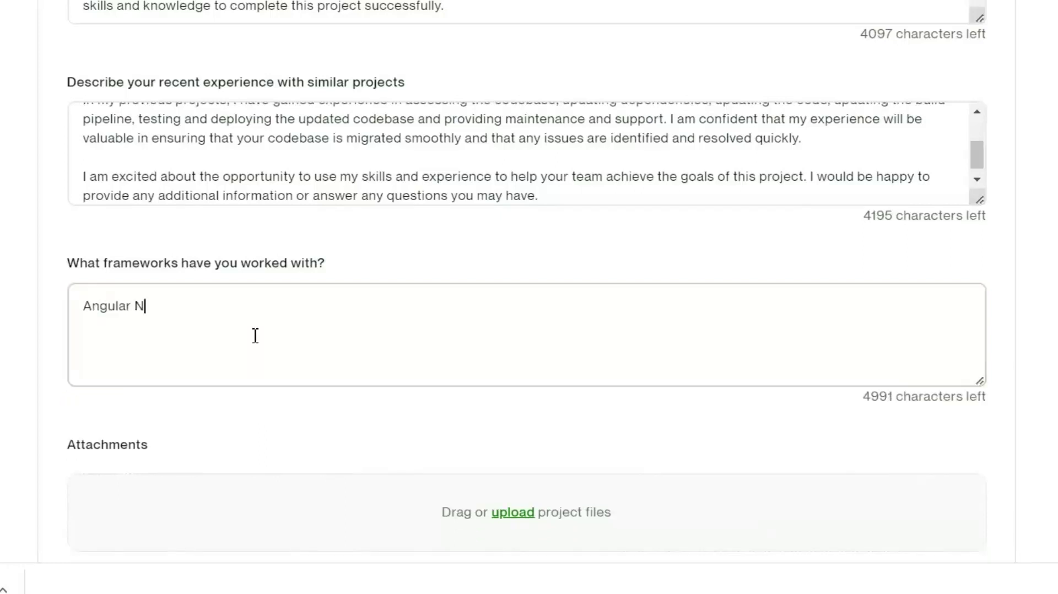
key("BackSpace")
key("BackSpace")
type(",")
key("Return")
- Add 'dot Net MVC 4.X .NET 6.0' and '.NET 7' to the frameworks list
type("Net mvc")
key("BackSpace")
key("BackSpace")
key("BackSpace")
key("BackSpace")
key("BackSpace")
key("BackSpace")
key("BackSpace")
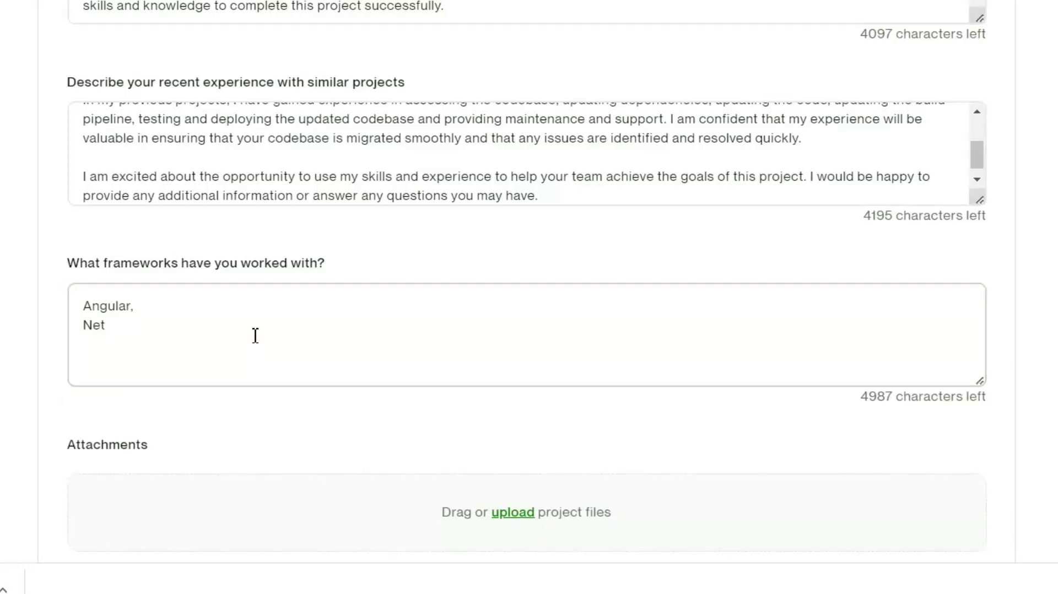
type("dot NET")
key("BackSpace")
key("BackSpace")
type("et MVC 4.")
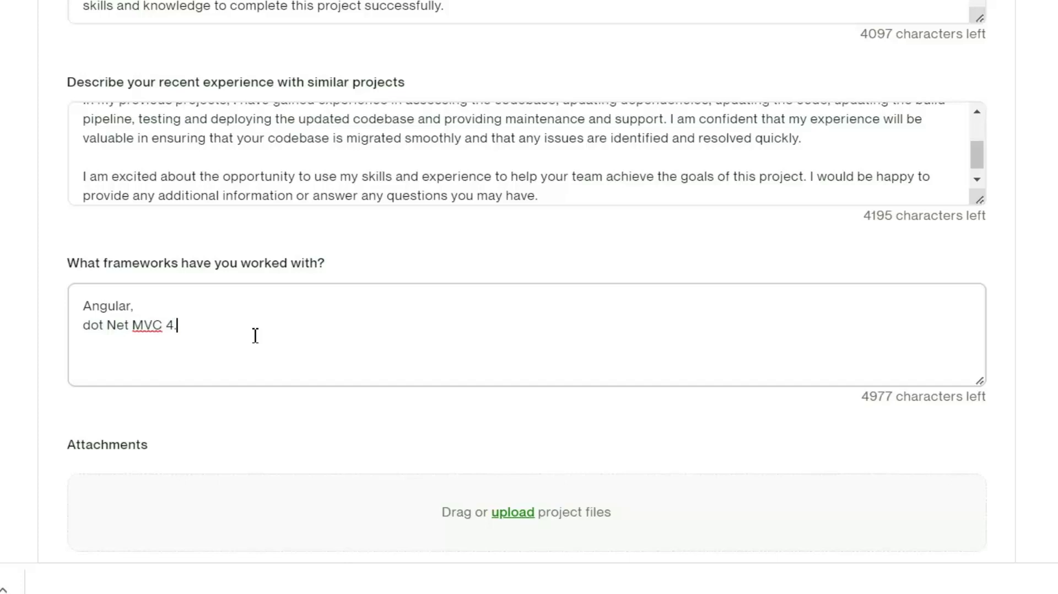
type("X .NET 6.")
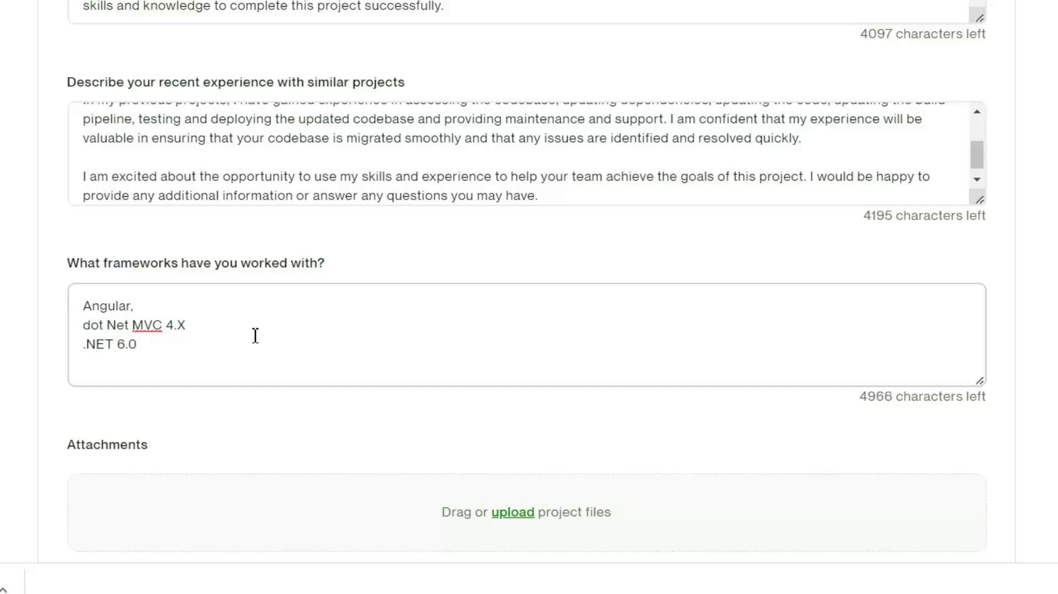
type("0")
key("Return")
type(".NET 7")
key("Return")
- Add 'Entity framework' to the list, correcting its misspelling
type("En")
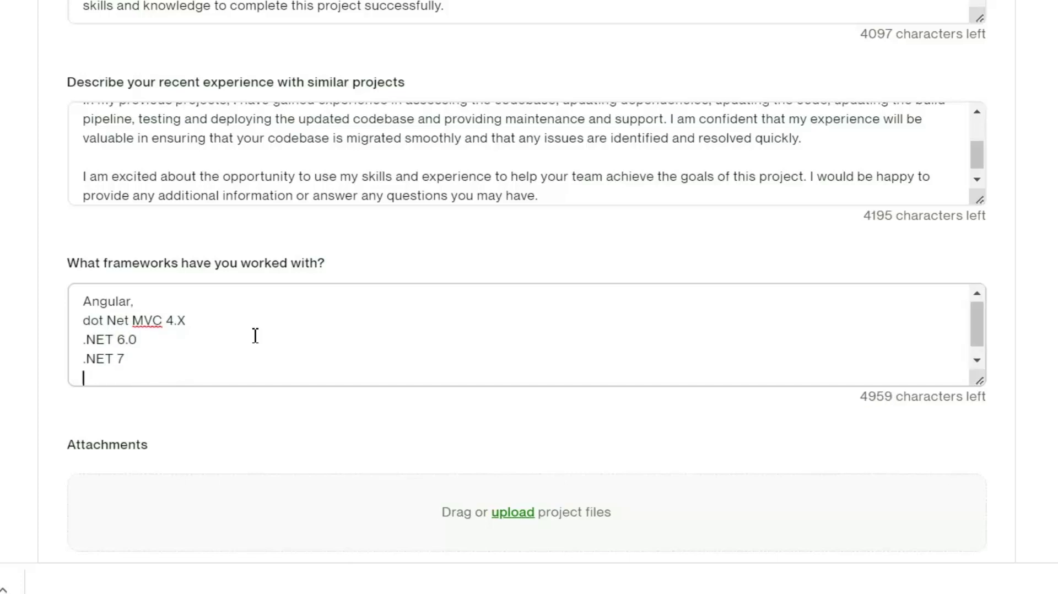
type("Entityframwork")
right_click(217, 374)
key("Escape")
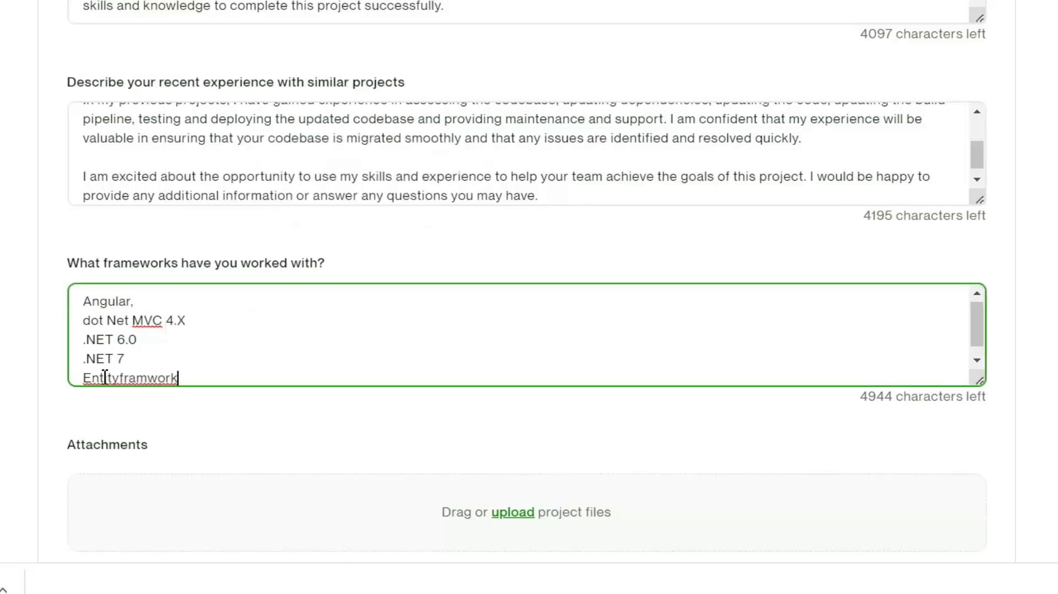
left_click(153, 378)
type("e")
key("End")
key("Return")
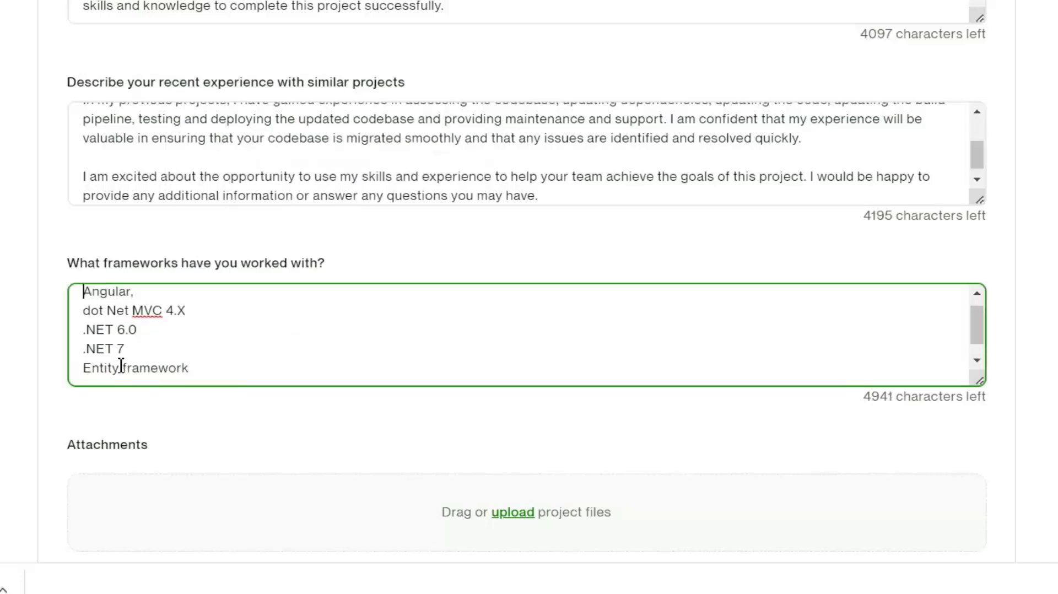
- Send the finished proposal for 4 Connects and review the submitted $30.00/hr terms
scroll(121, 365, "down", 8)
scroll(526, 124, "down", 1)
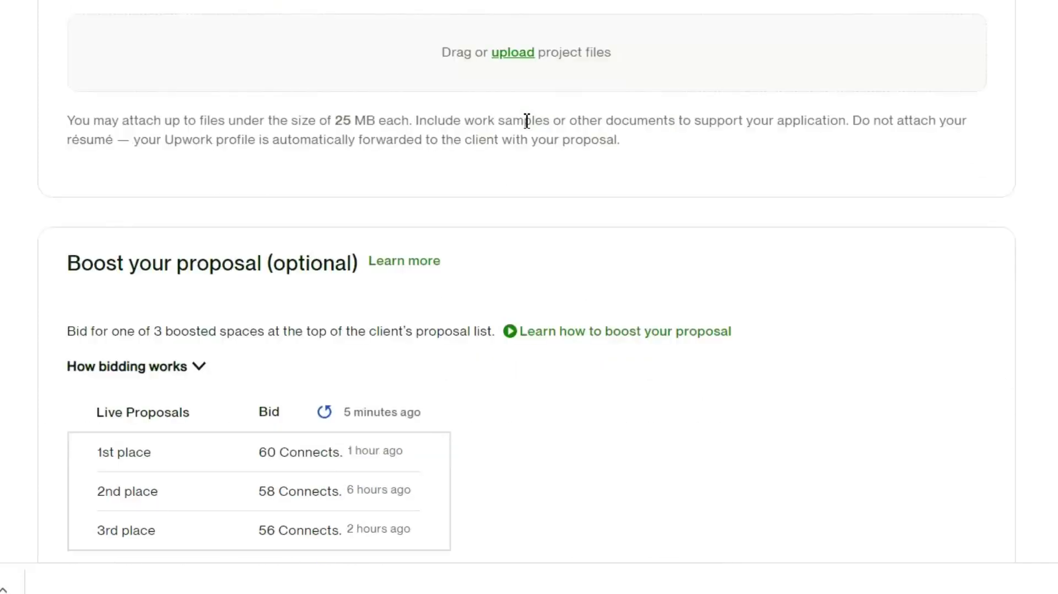
scroll(526, 121, "down", 3)
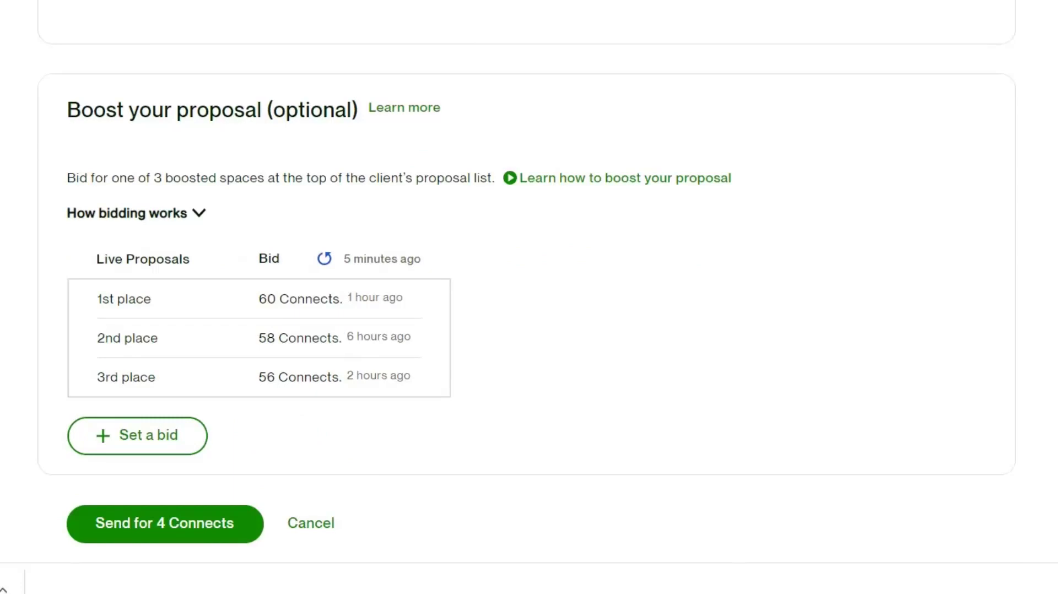
scroll(529, 297, "up", 15)
scroll(529, 298, "down", 12)
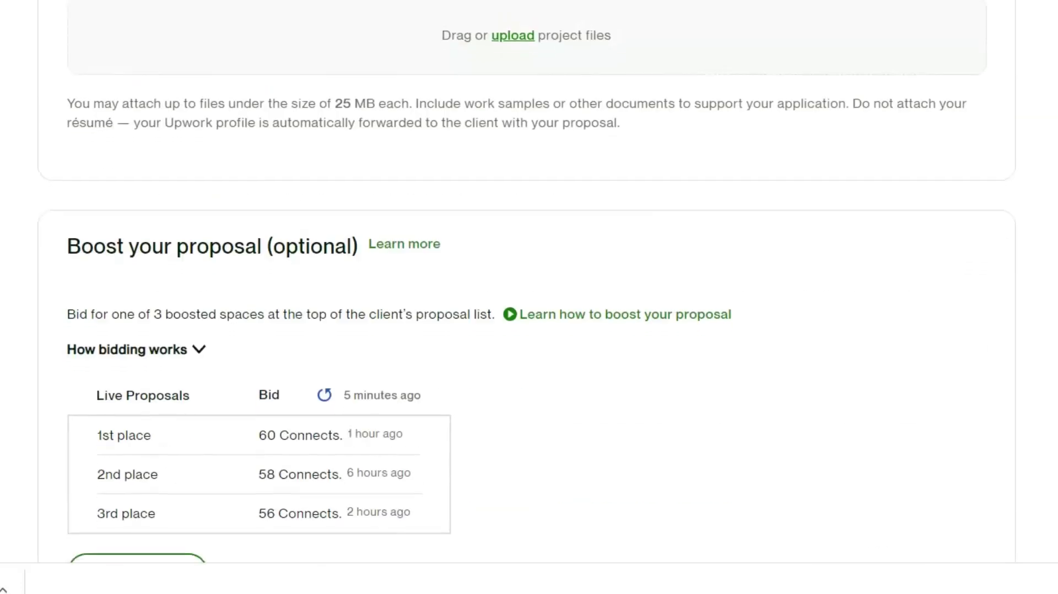
scroll(131, 455, "down", 4)
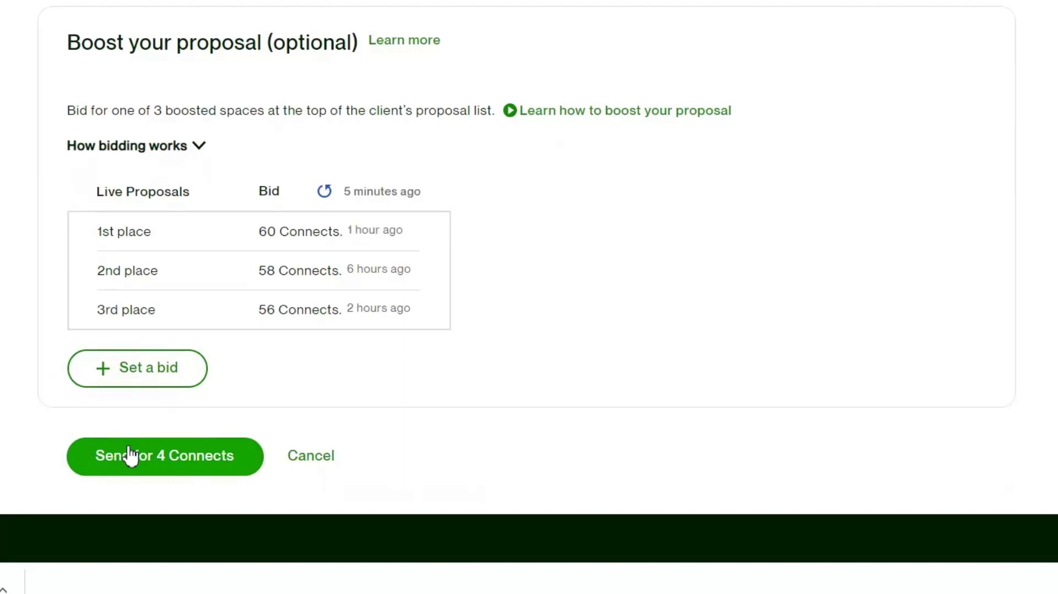
left_click(130, 455)
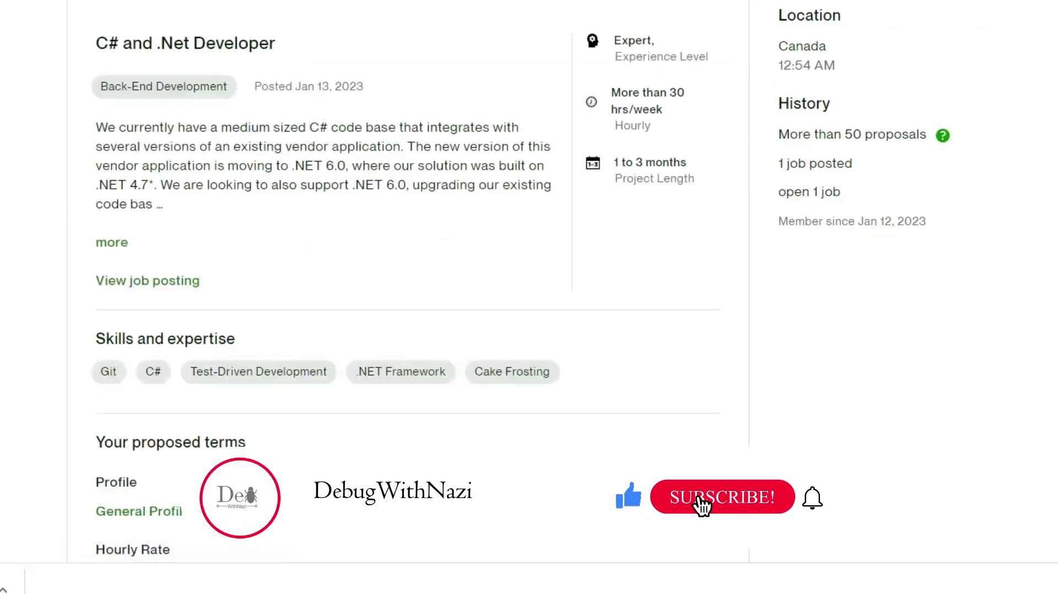
scroll(408, 275, "down", 5)
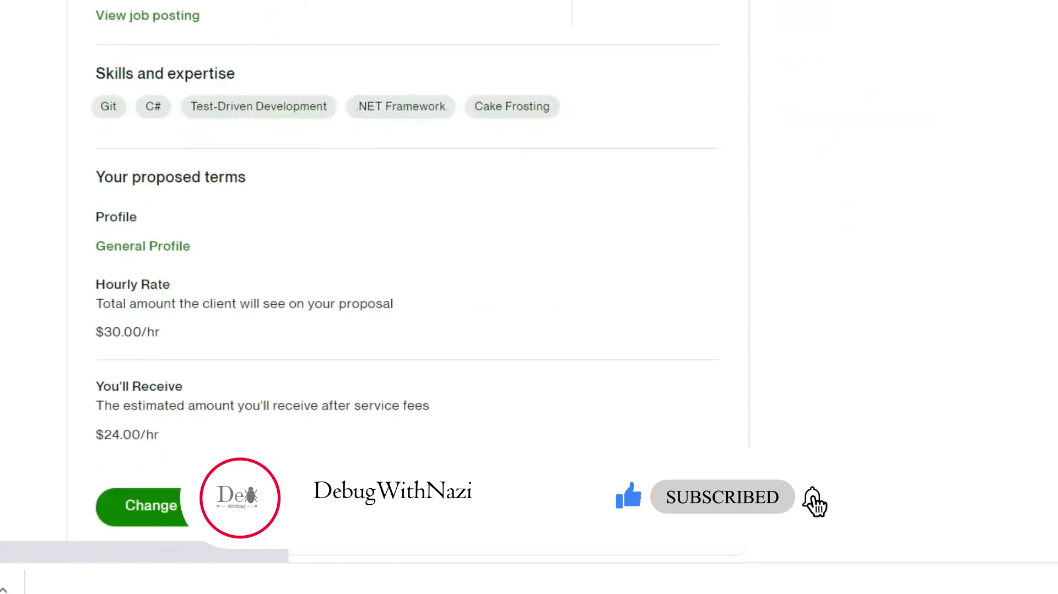
scroll(408, 276, "up", 5)
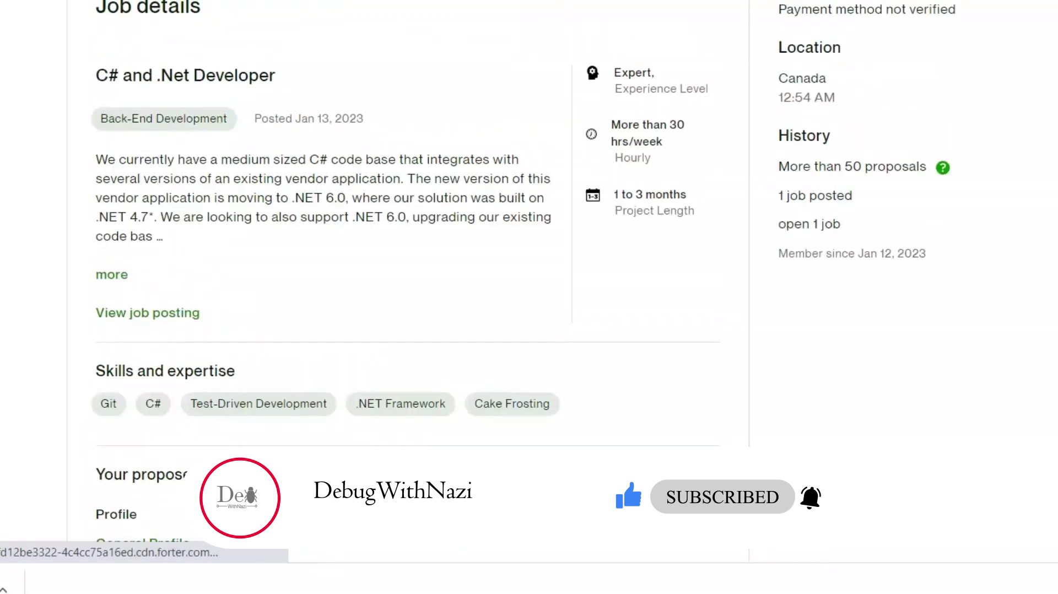